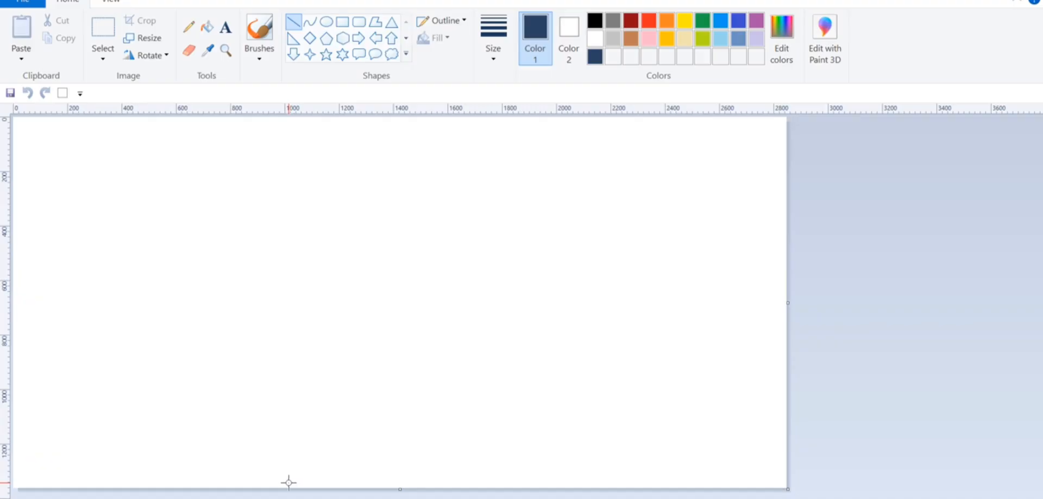
# Draw a dark blue diagonal line from the canvas's bottom edge to its right edge and fill the area below it dark blue
pyautogui.moveTo(288, 482); pyautogui.dragTo(824, 213)
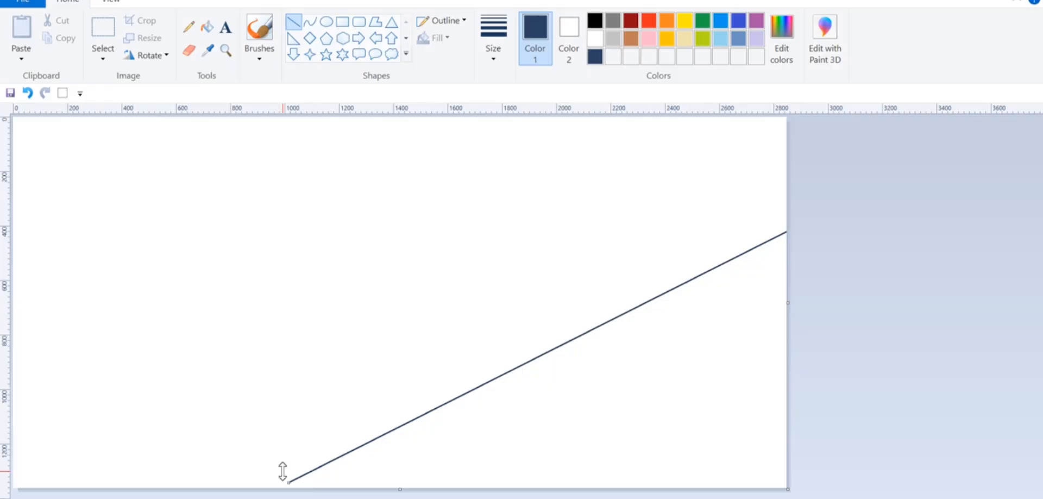
pyautogui.moveTo(288, 482); pyautogui.dragTo(226, 494)
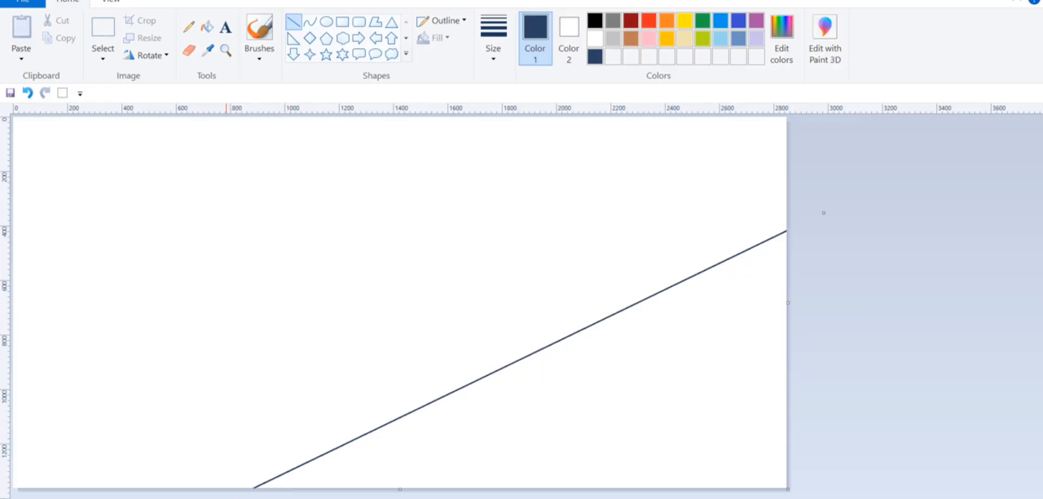
pyautogui.click(913, 315)
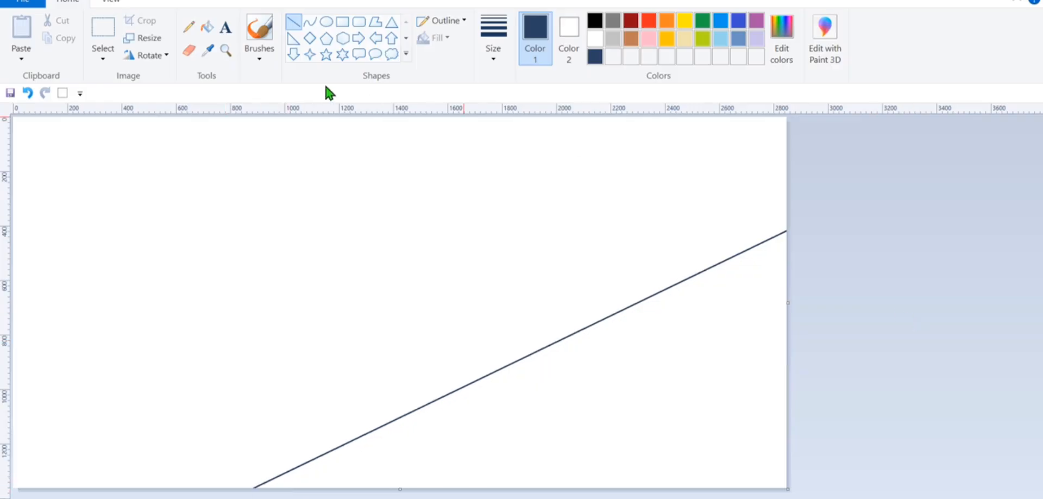
pyautogui.click(207, 27)
pyautogui.click(657, 321)
# Draw a second diagonal line from the left edge to the top edge in a darker navy, RGB 17, 27, 38
pyautogui.click(782, 36)
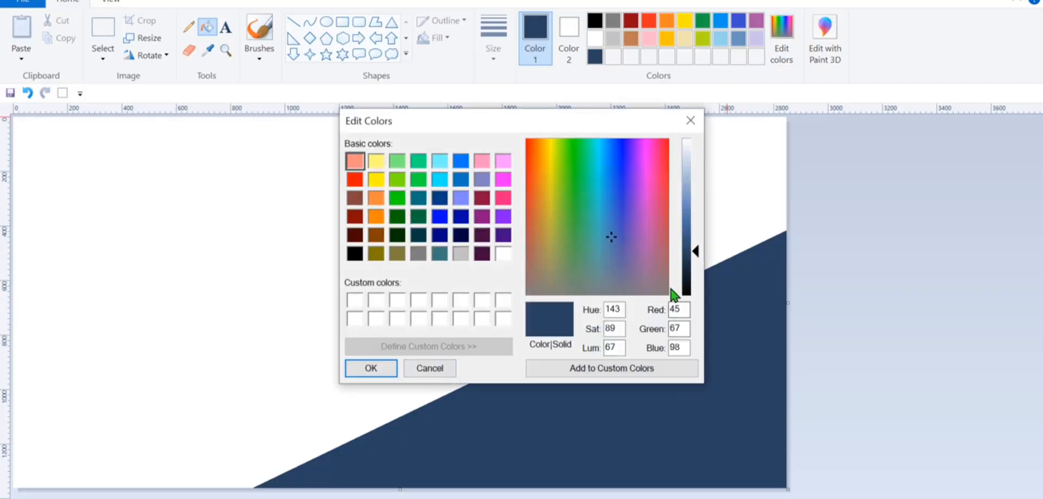
pyautogui.click(694, 279)
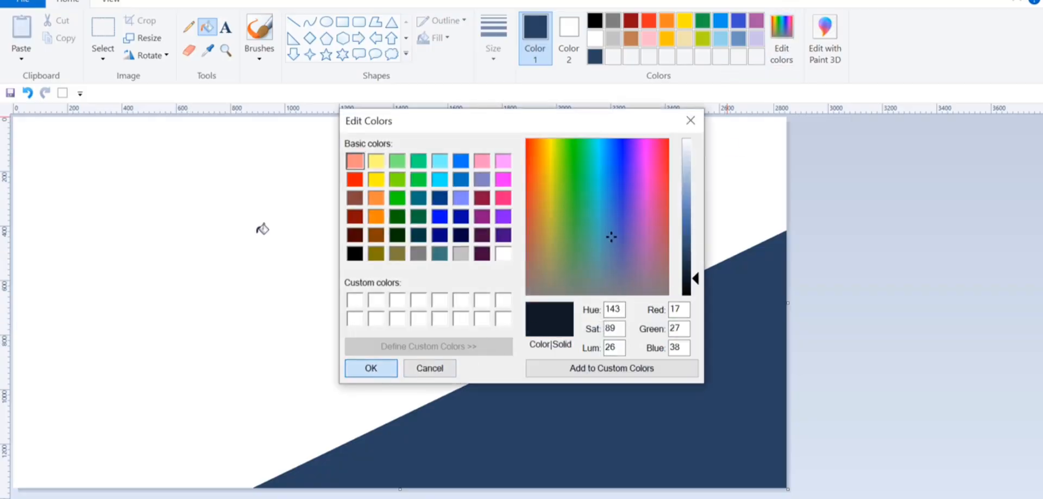
pyautogui.press('Return')
pyautogui.click(290, 24)
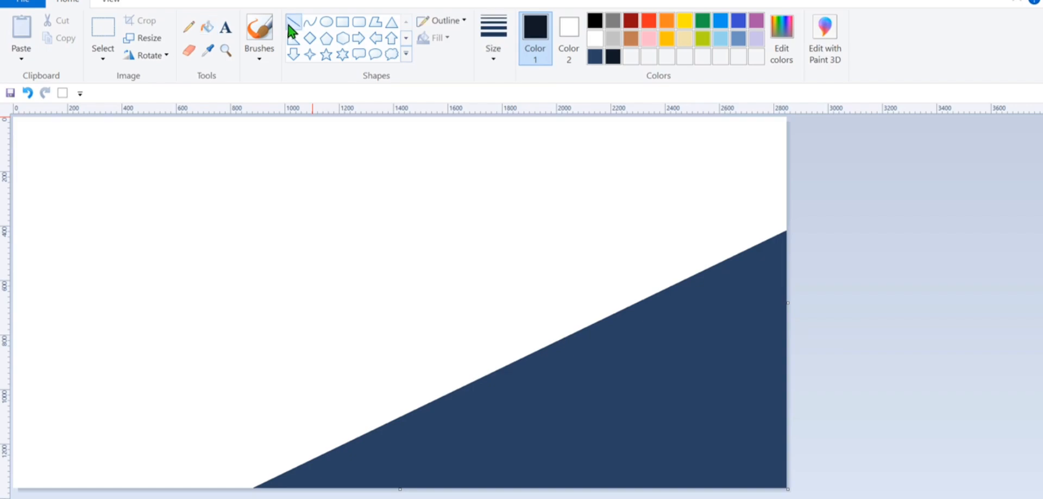
pyautogui.moveTo(69, 417); pyautogui.dragTo(803, 28)
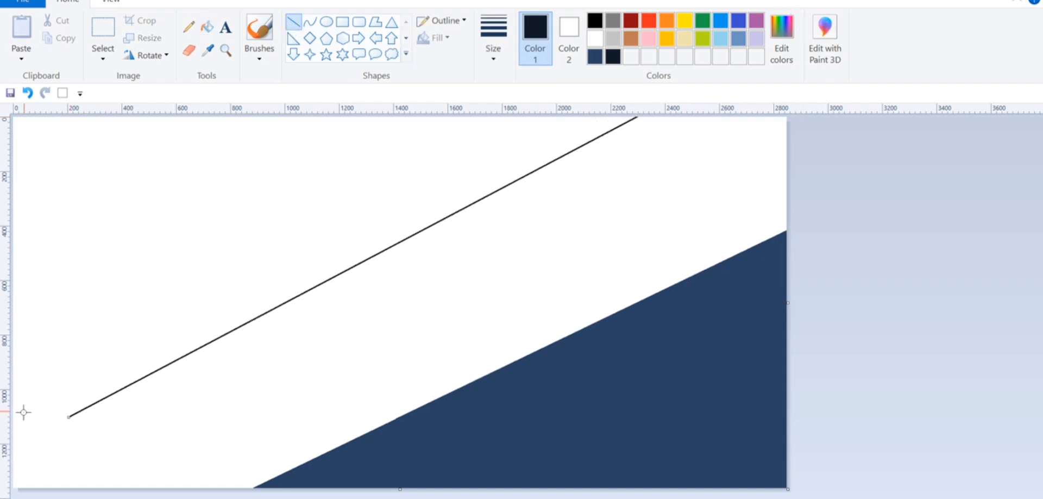
pyautogui.moveTo(69, 417); pyautogui.dragTo(0, 438)
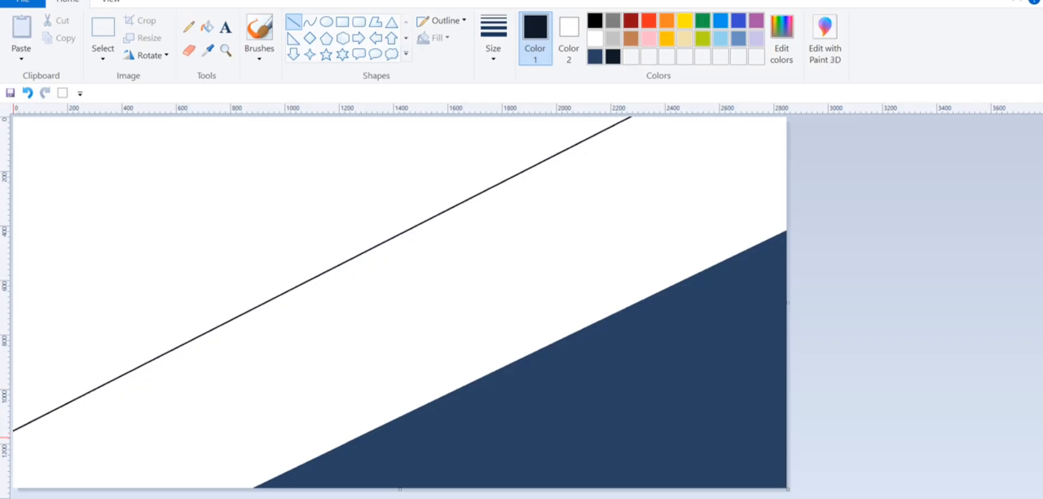
pyautogui.click(813, 215)
# Fill the band between the two diagonals with the darker navy and the remaining upper-left area with black
pyautogui.click(208, 28)
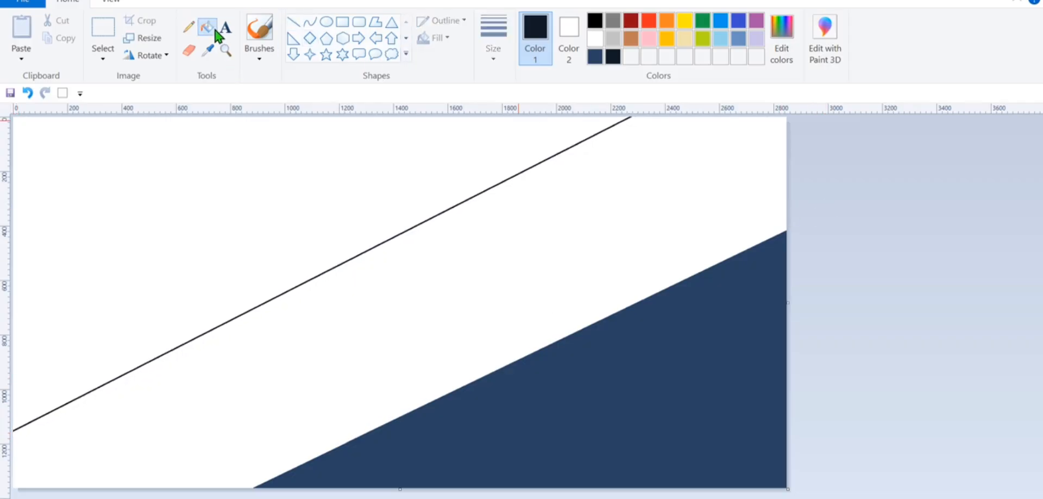
pyautogui.click(467, 226)
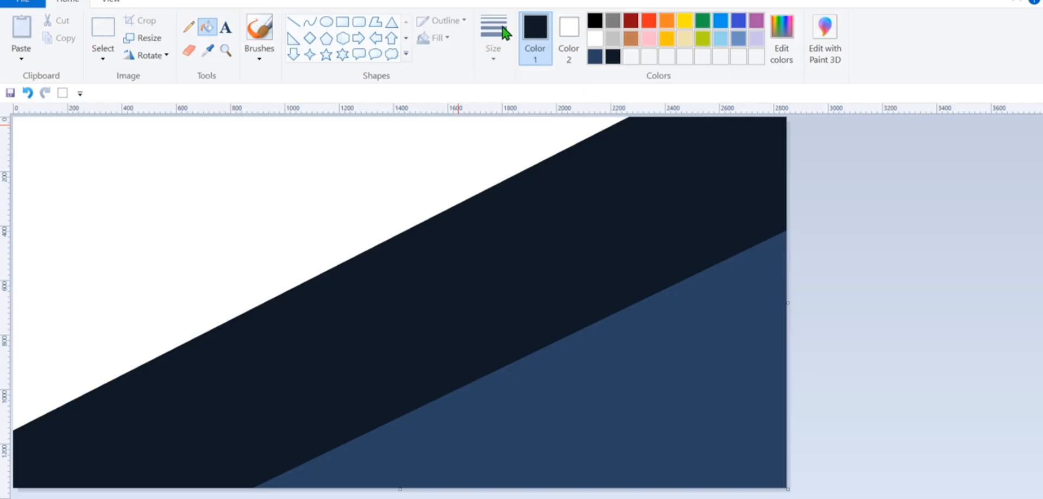
pyautogui.click(596, 22)
pyautogui.click(409, 189)
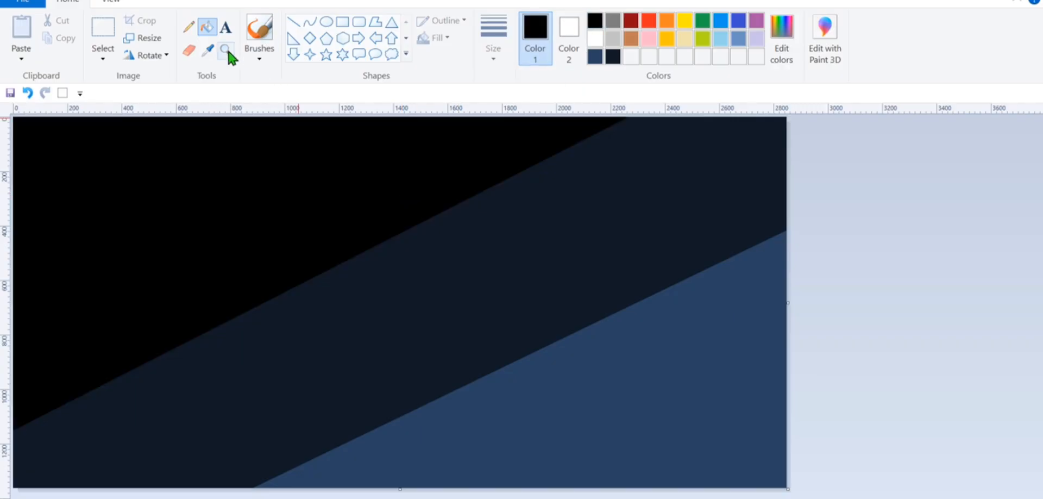
# Resize the image to 1 pixel wide without maintaining the aspect ratio
pyautogui.click(149, 38)
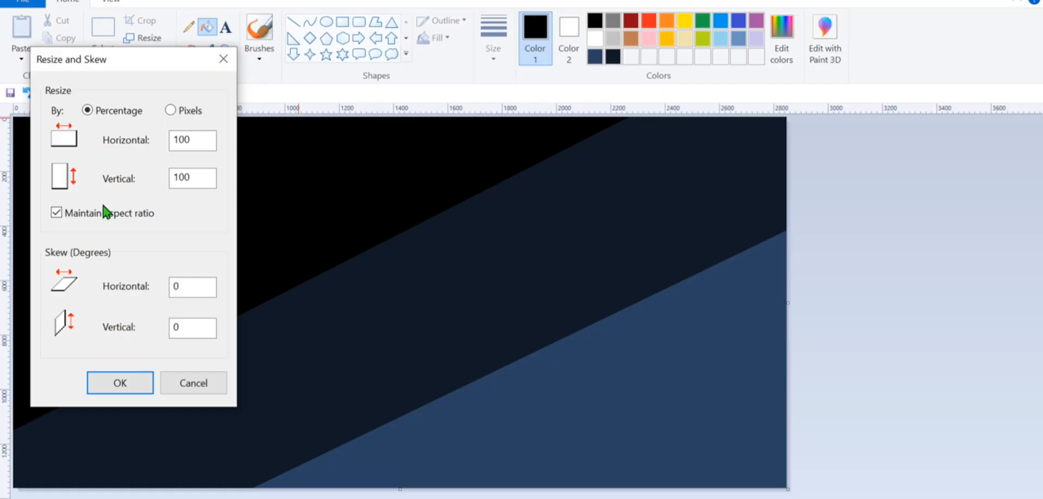
pyautogui.click(172, 112)
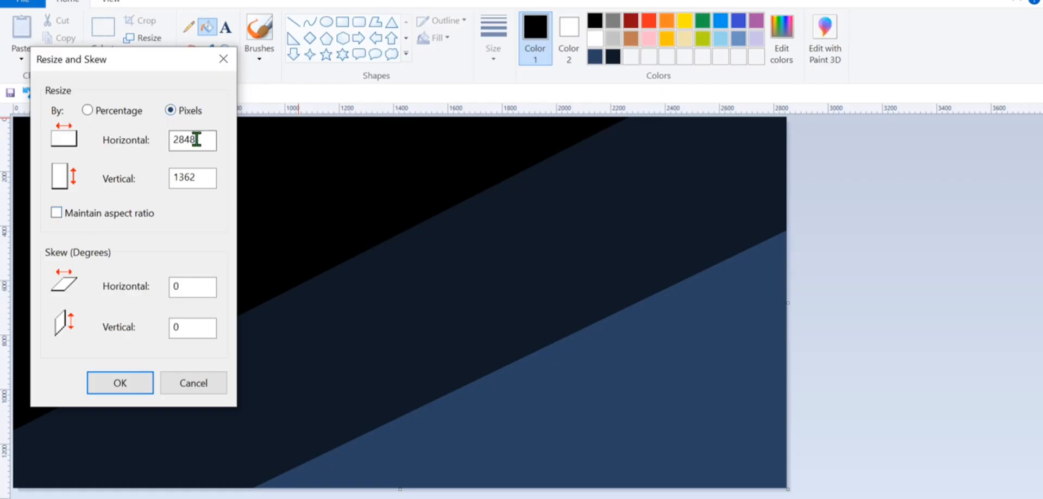
pyautogui.click(209, 142)
pyautogui.write('1')
pyautogui.click(142, 380)
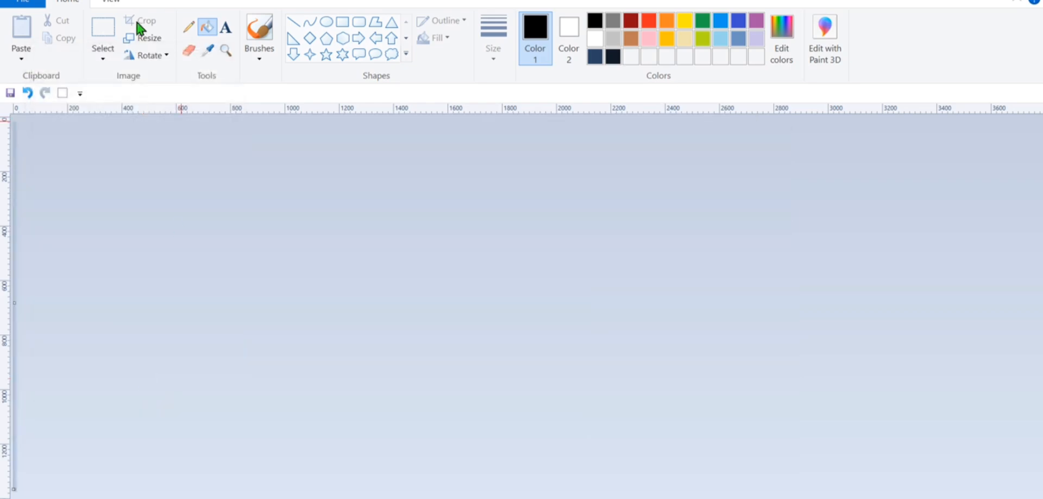
# Resize the image back to 2848 pixels wide without maintaining the aspect ratio, producing a smooth vertical gradient
pyautogui.click(142, 37)
pyautogui.click(56, 213)
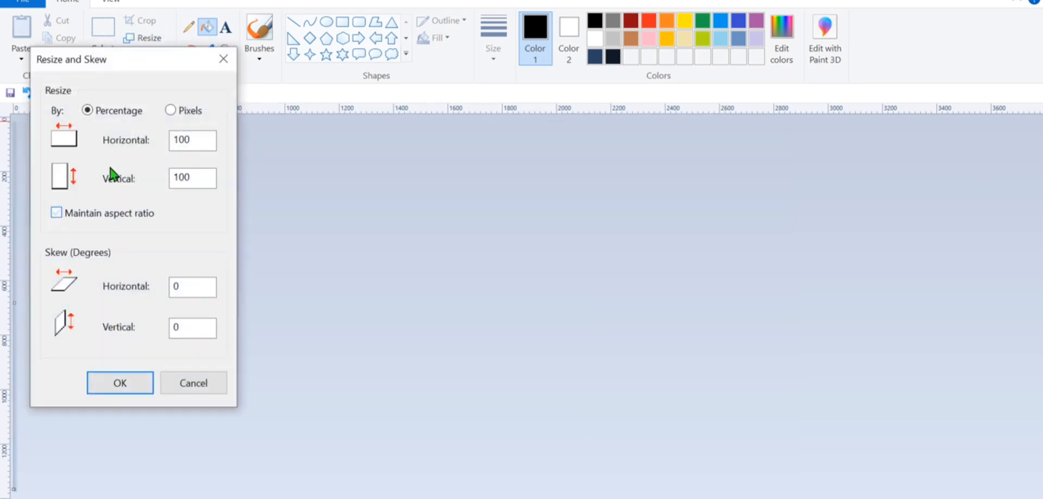
pyautogui.click(170, 110)
pyautogui.click(209, 142)
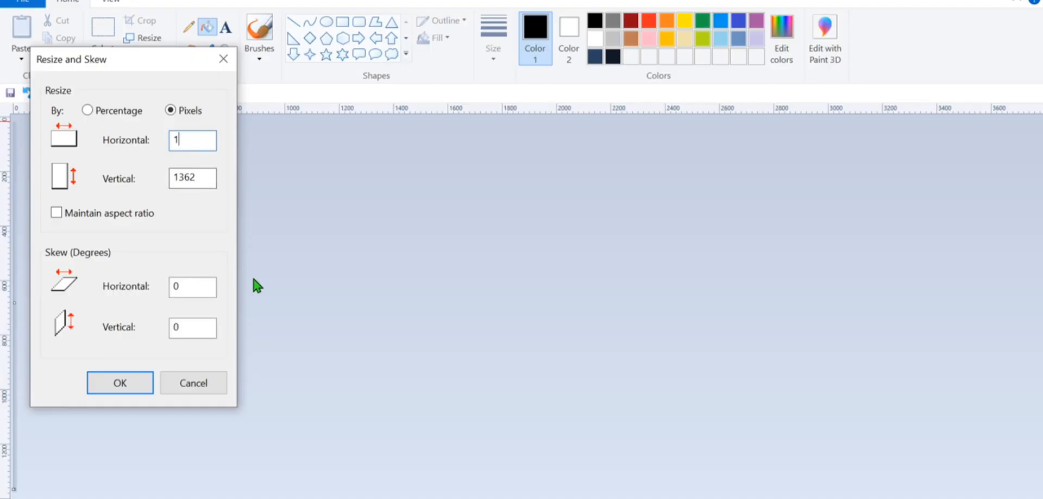
pyautogui.press('BackSpace')
pyautogui.write('2848')
pyautogui.click(130, 380)
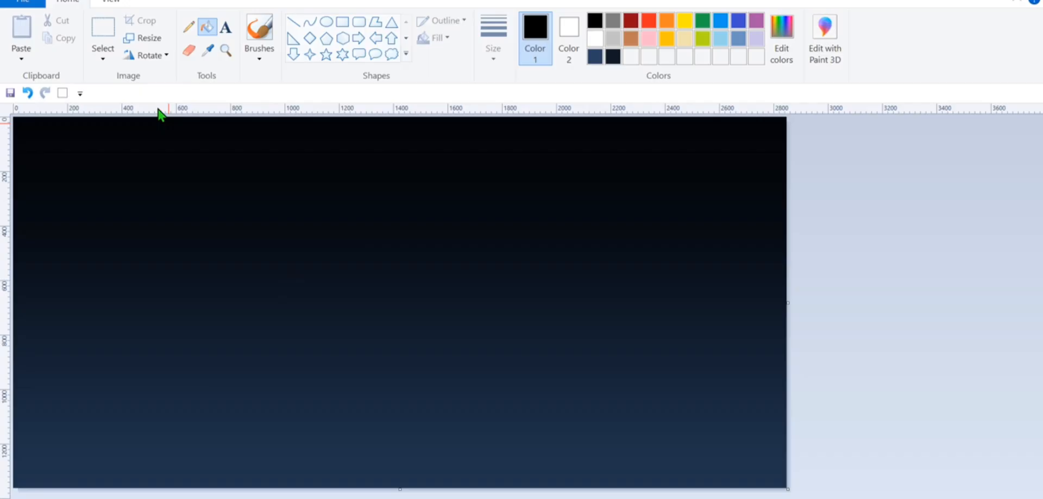
# Select the entire image and compress the gradient upward to about 820 pixels high
pyautogui.click(107, 40)
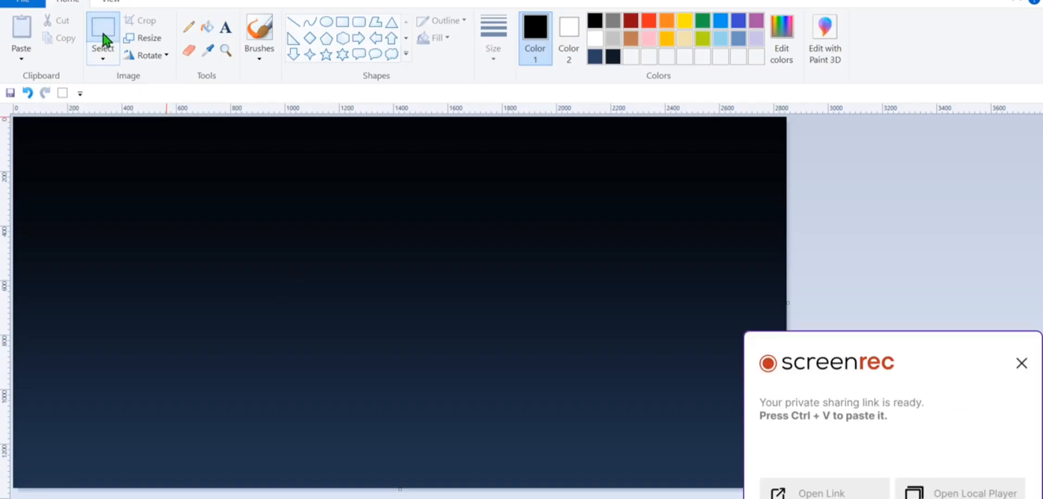
pyautogui.click(1021, 364)
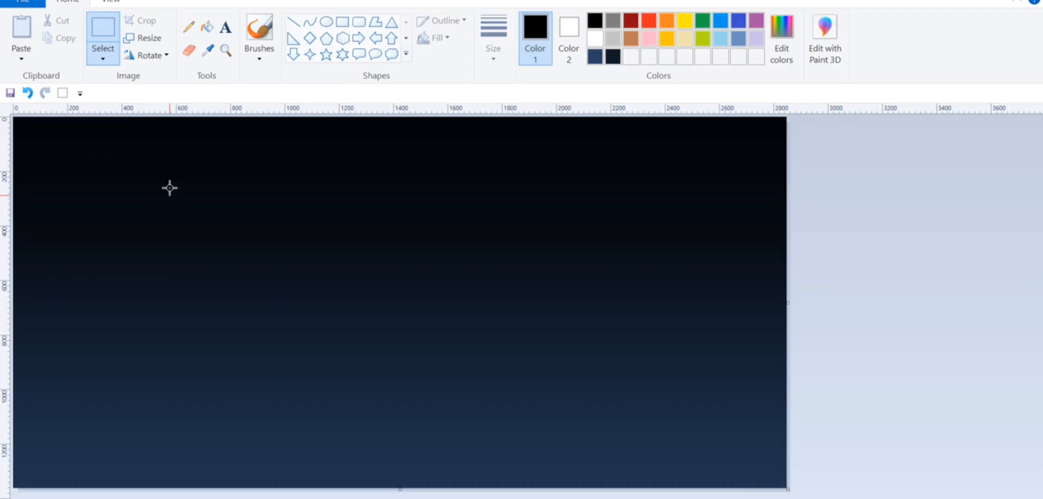
pyautogui.click(103, 57)
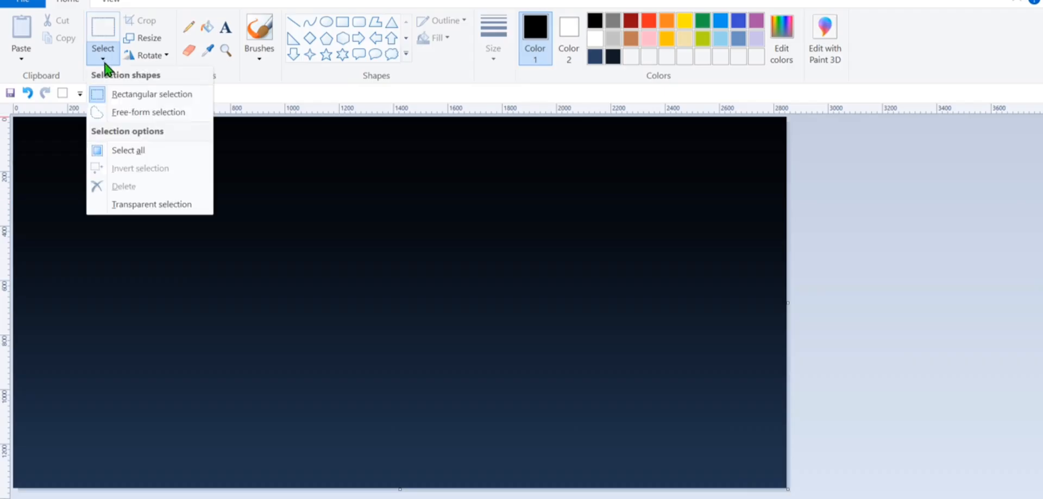
pyautogui.click(118, 150)
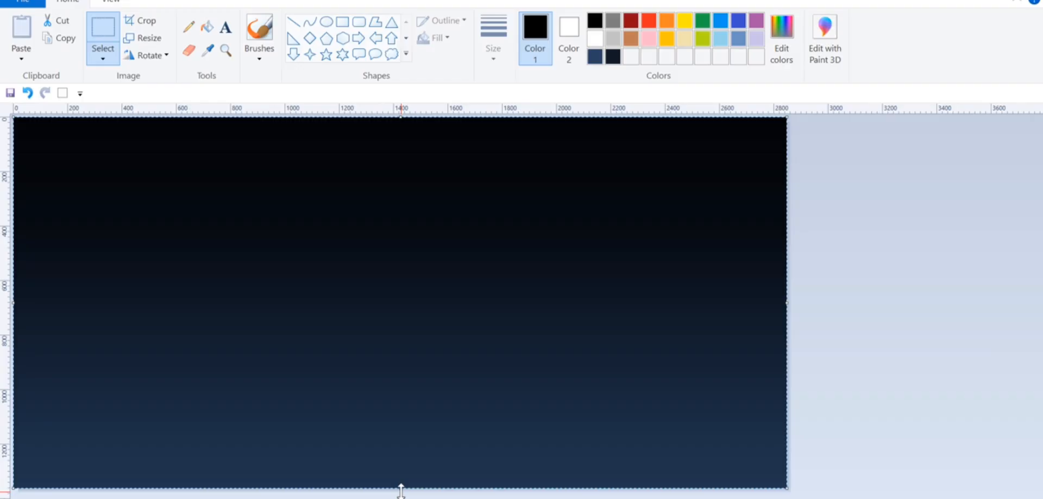
pyautogui.moveTo(401, 490); pyautogui.dragTo(410, 341)
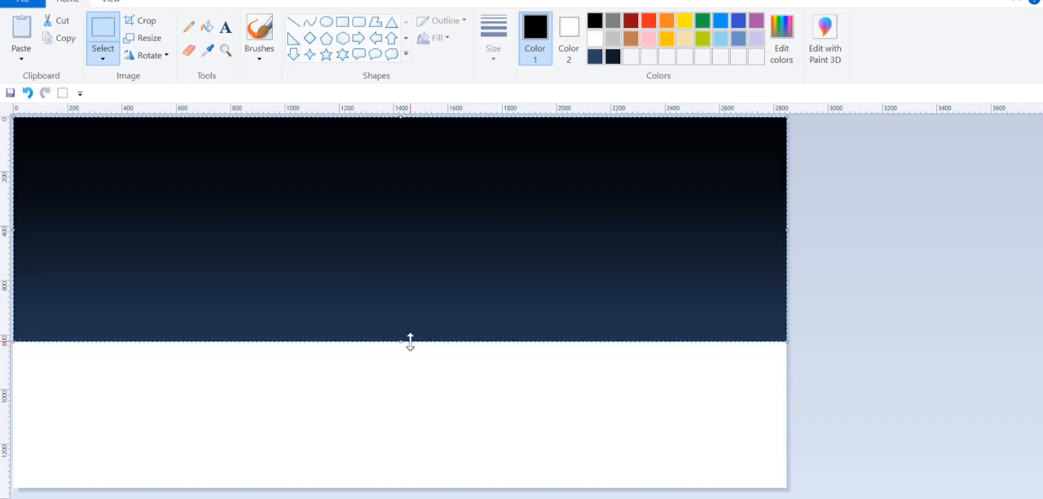
# Paste a duplicate of the selected gradient over the original and flip it vertically
pyautogui.rightClick(348, 218)
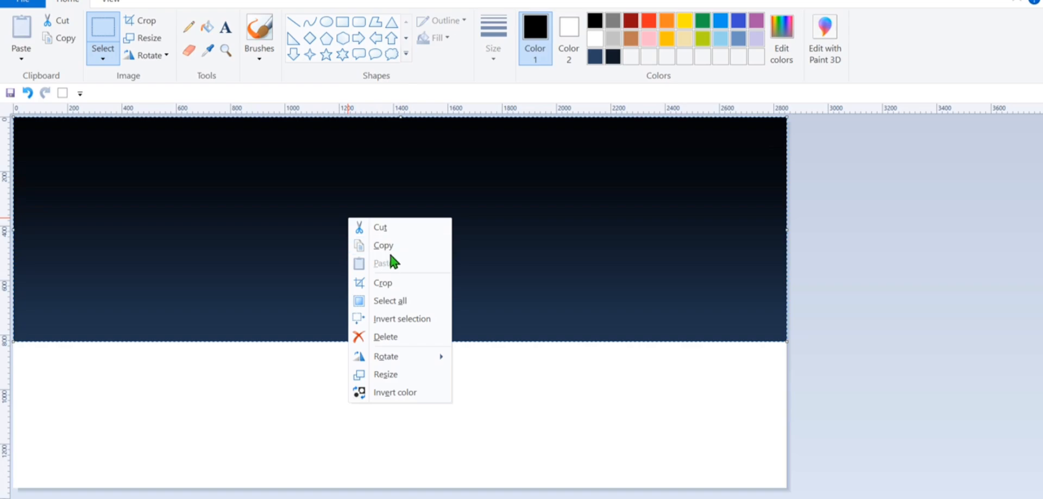
pyautogui.click(381, 247)
pyautogui.rightClick(364, 232)
pyautogui.click(381, 278)
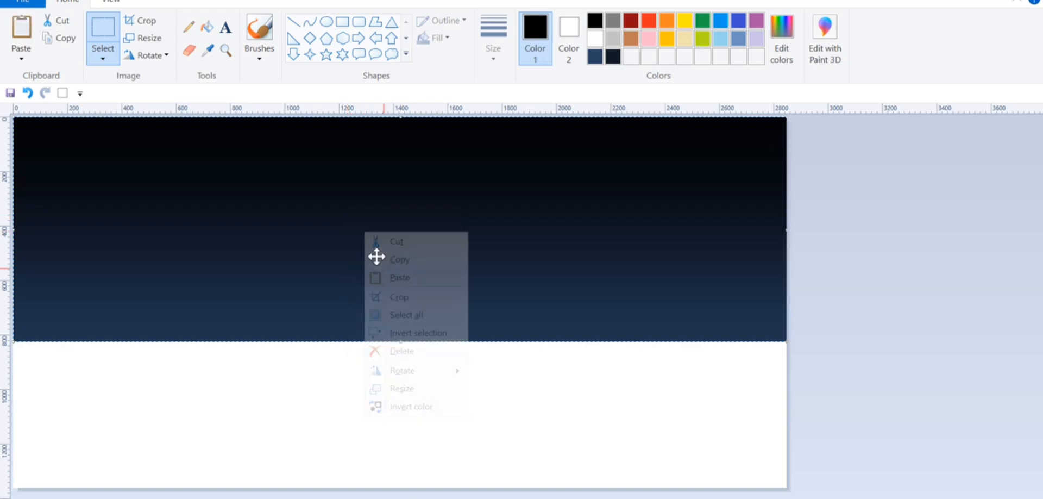
pyautogui.rightClick(378, 256)
pyautogui.moveTo(470, 397)
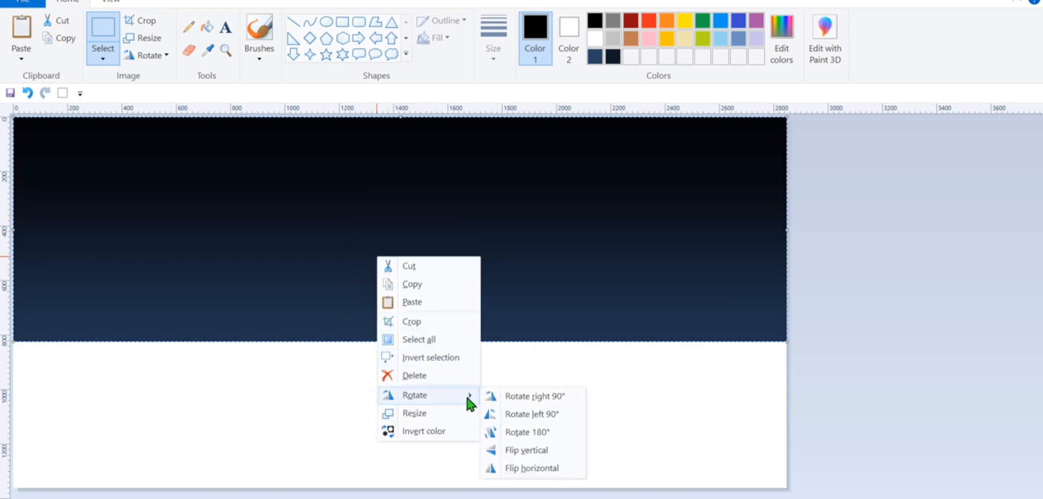
pyautogui.click(506, 451)
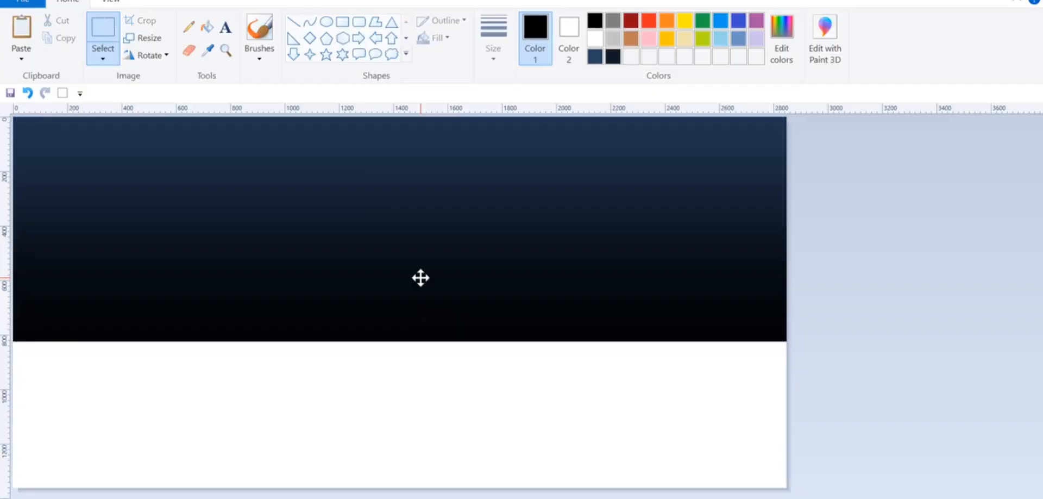
# Move the flipped gradient down over the white area and widen it past the canvas's right edge, leaving no white gap
pyautogui.moveTo(418, 277); pyautogui.dragTo(422, 290)
pyautogui.moveTo(404, 352); pyautogui.dragTo(404, 318)
pyautogui.moveTo(402, 212); pyautogui.dragTo(403, 425)
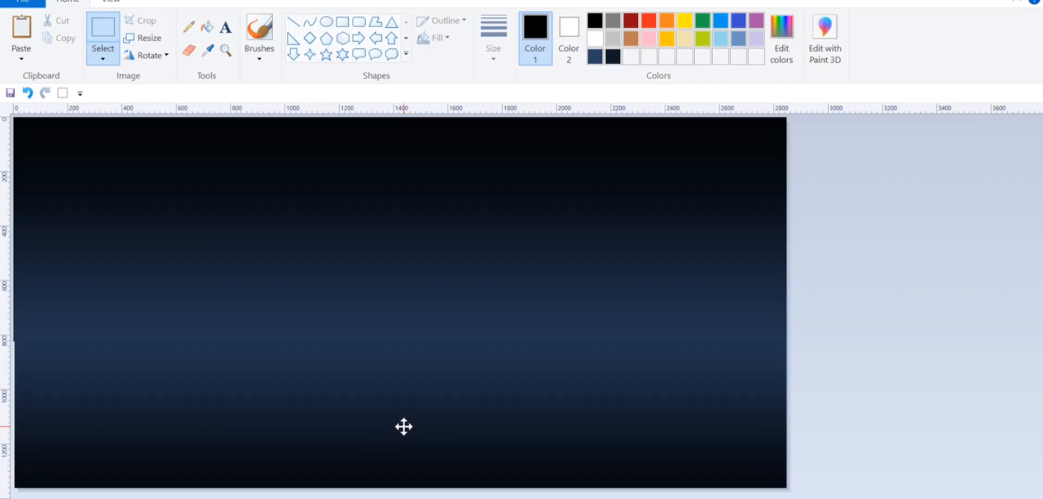
pyautogui.moveTo(404, 427); pyautogui.dragTo(397, 423)
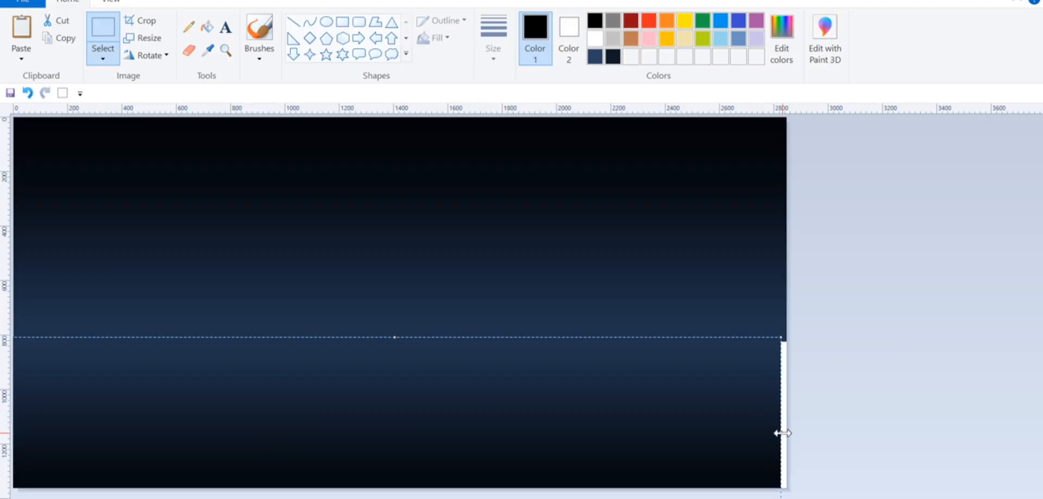
pyautogui.moveTo(782, 433); pyautogui.dragTo(794, 433)
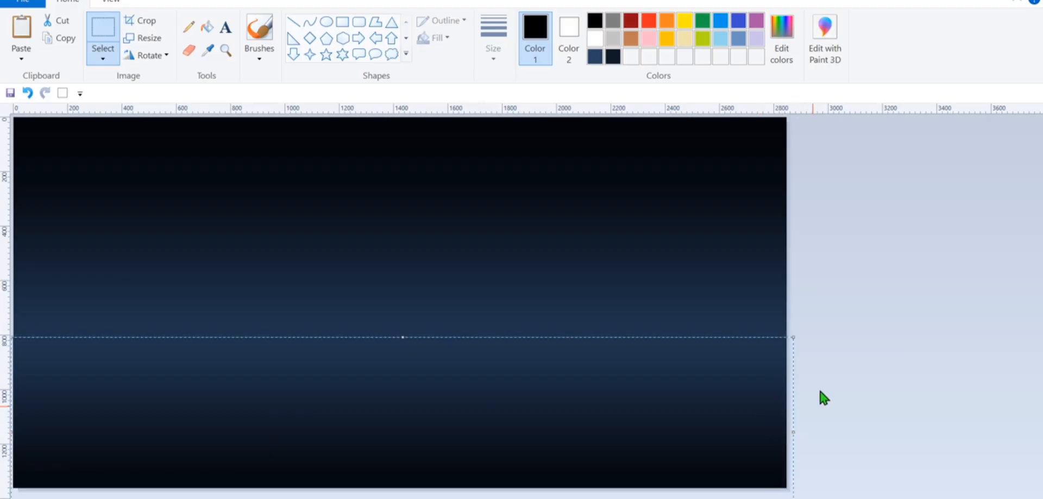
pyautogui.click(808, 357)
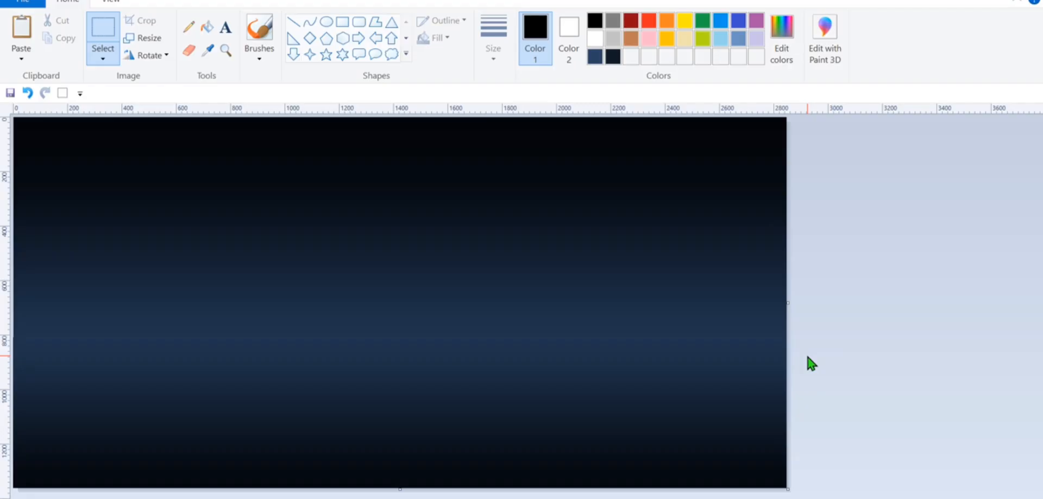
# Draw a black horizon line across the full canvas width where the two gradients meet
pyautogui.click(295, 24)
pyautogui.click(99, 58)
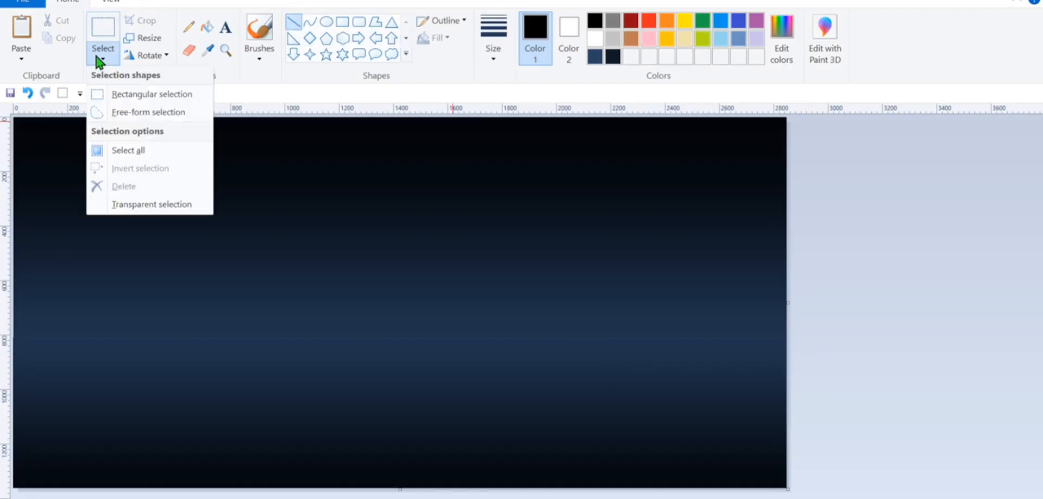
pyautogui.click(123, 113)
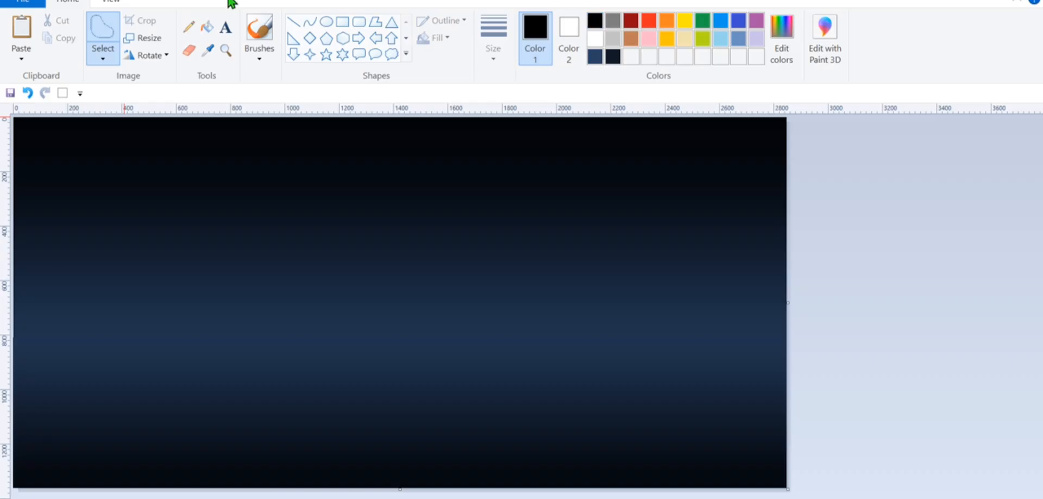
pyautogui.click(294, 24)
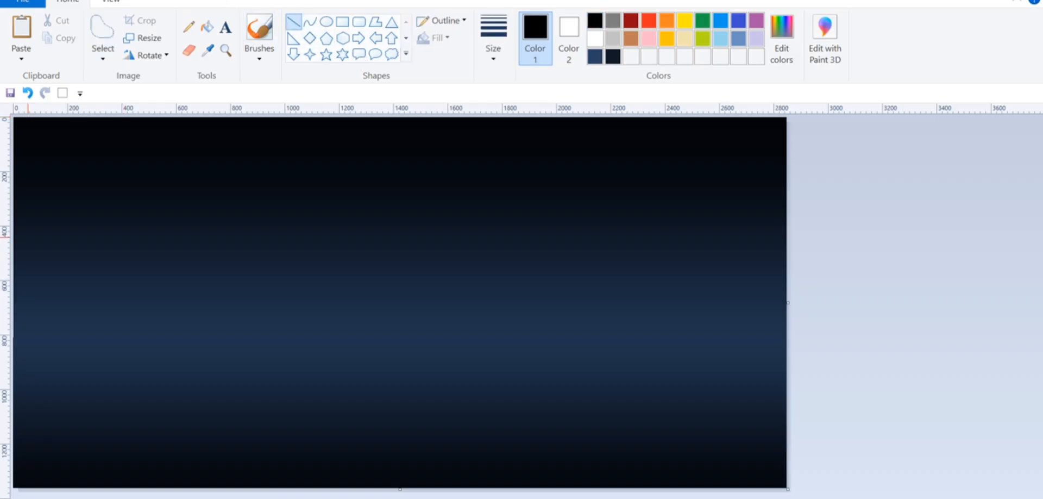
pyautogui.moveTo(15, 339)
pyautogui.mouseDown()
pyautogui.moveTo(484, 344)
pyautogui.moveTo(748, 327)
pyautogui.moveTo(792, 328)
pyautogui.moveTo(794, 338)
pyautogui.mouseUp()
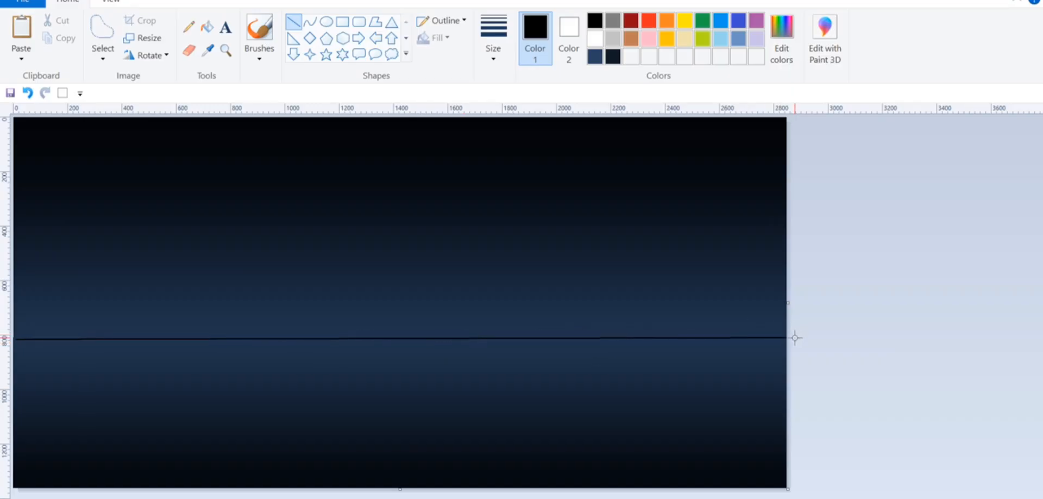
pyautogui.click(108, 46)
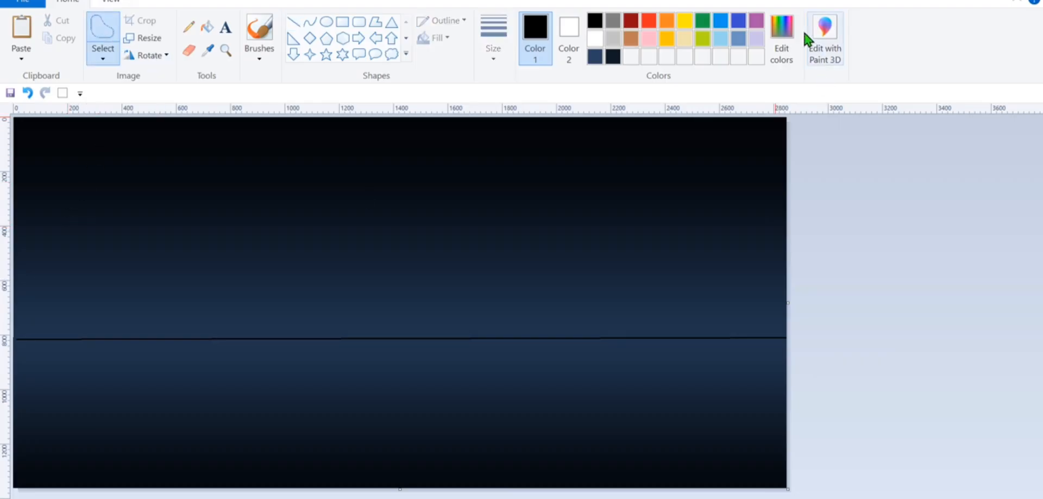
# Set the secondary colour (Color 2) to black
pyautogui.click(571, 27)
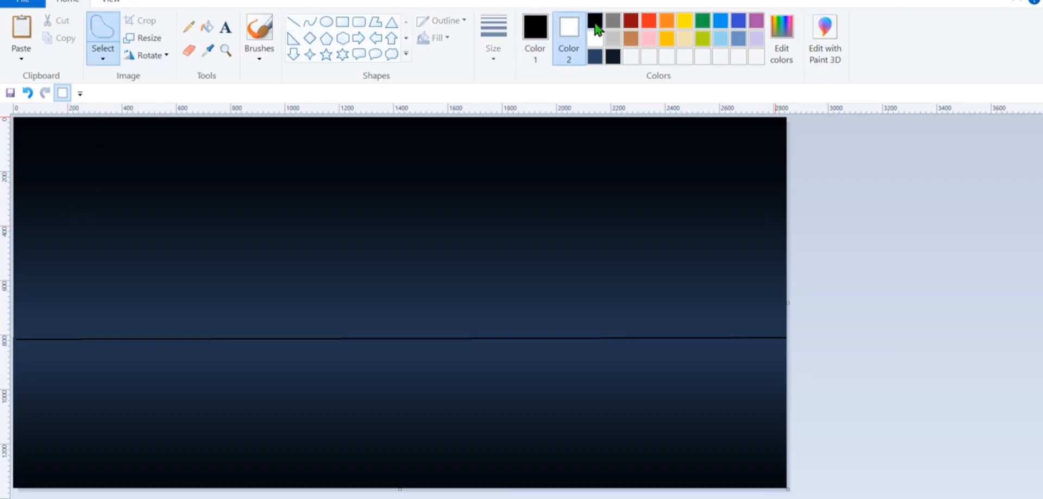
pyautogui.click(595, 24)
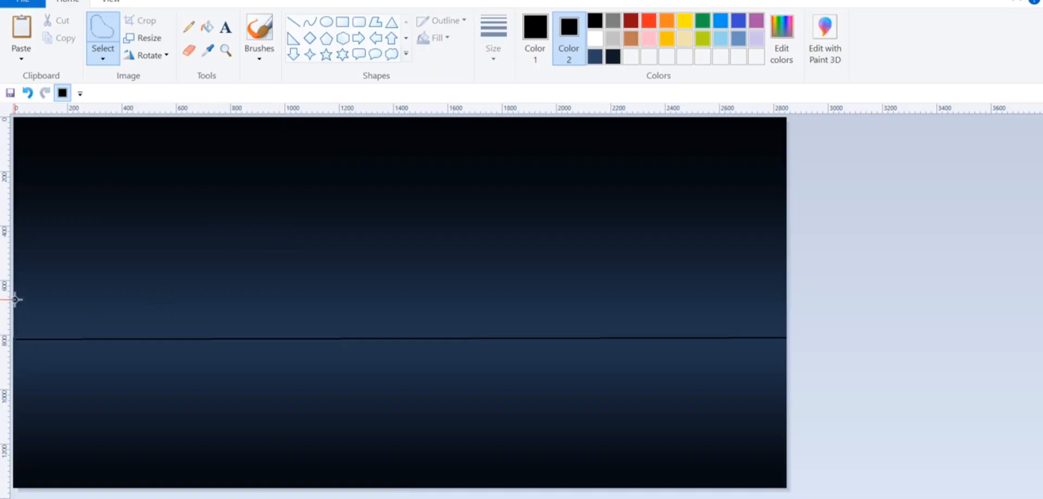
pyautogui.moveTo(15, 299)
pyautogui.mouseDown()
pyautogui.moveTo(75, 325)
pyautogui.moveTo(103, 323)
pyautogui.moveTo(183, 272)
pyautogui.moveTo(310, 305)
pyautogui.mouseUp()
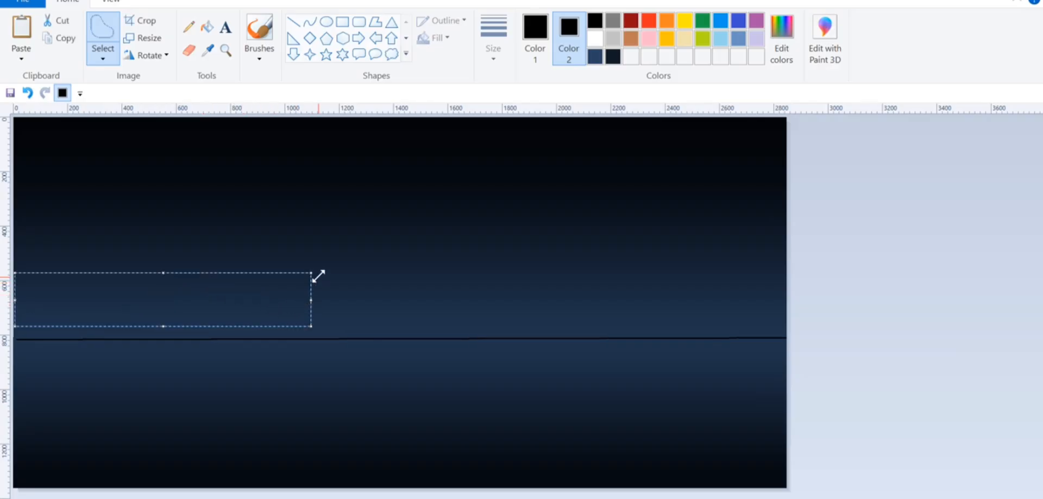
pyautogui.moveTo(312, 273); pyautogui.dragTo(319, 276)
pyautogui.click(185, 255)
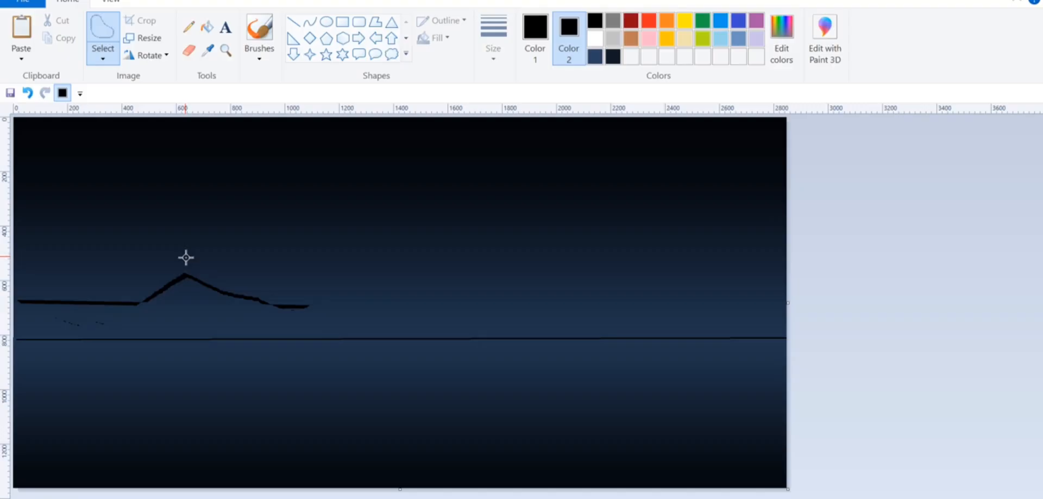
pyautogui.hotkey('ctrl', 'z')
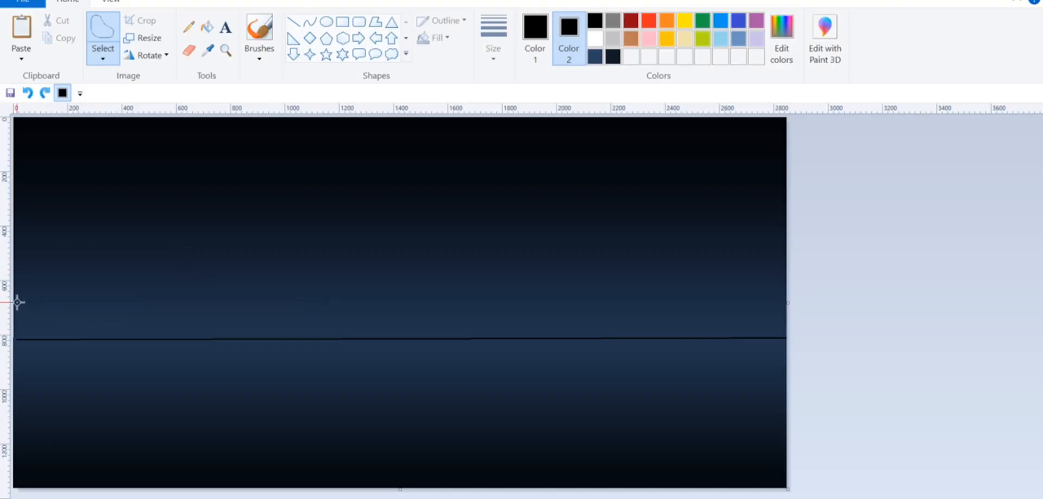
# Outline a mountain range above the horizon line across the full canvas with free-form selection and delete it to leave a black silhouette
pyautogui.moveTo(14, 287)
pyautogui.mouseDown()
pyautogui.moveTo(81, 315)
pyautogui.moveTo(159, 314)
pyautogui.moveTo(240, 256)
pyautogui.moveTo(361, 322)
pyautogui.moveTo(468, 249)
pyautogui.moveTo(587, 319)
pyautogui.moveTo(639, 283)
pyautogui.moveTo(673, 303)
pyautogui.moveTo(705, 284)
pyautogui.moveTo(727, 305)
pyautogui.moveTo(751, 308)
pyautogui.moveTo(792, 273)
pyautogui.mouseUp()
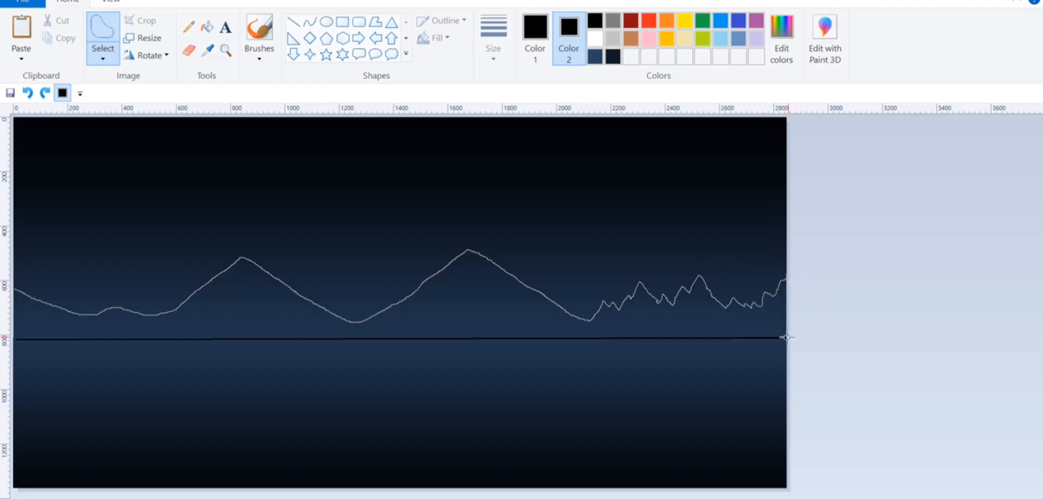
pyautogui.moveTo(787, 337); pyautogui.dragTo(13, 331)
pyautogui.press('Delete')
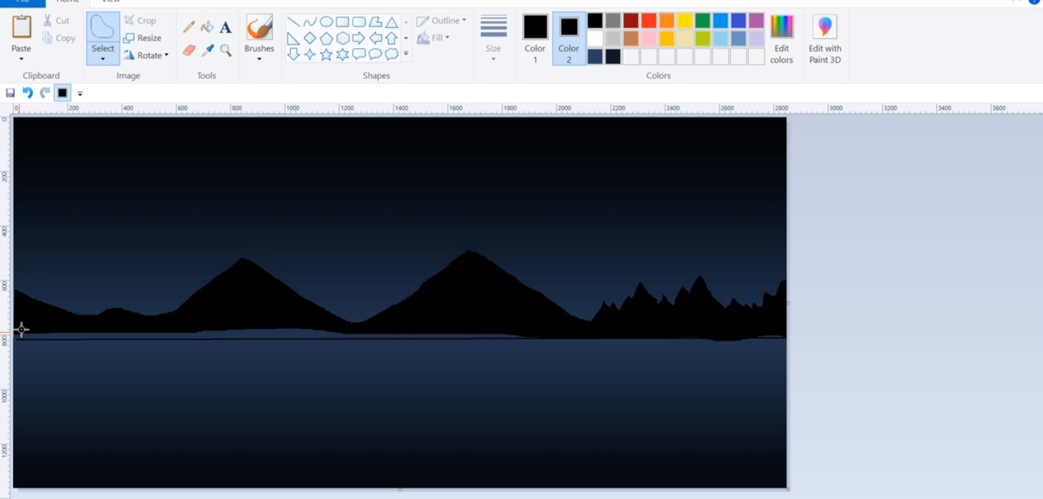
pyautogui.click(272, 41)
pyautogui.click(266, 66)
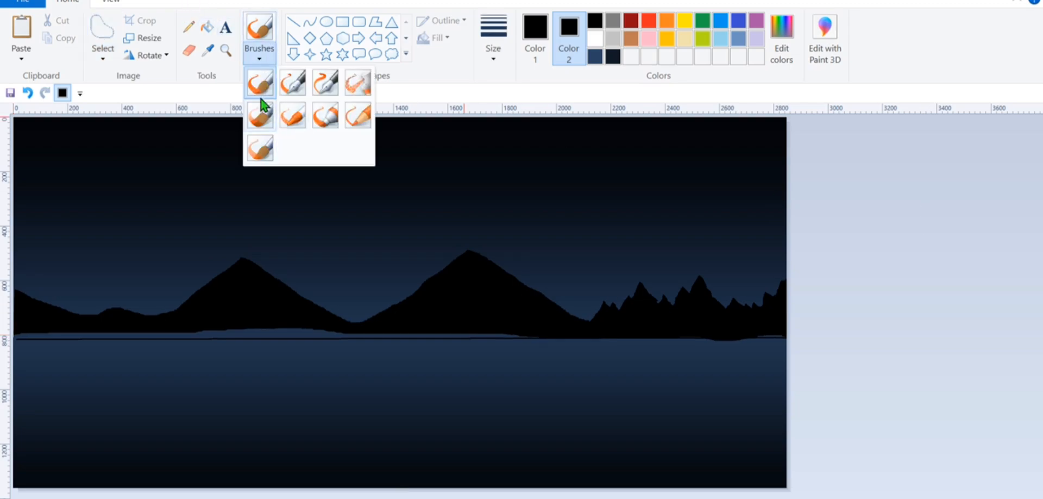
pyautogui.click(259, 76)
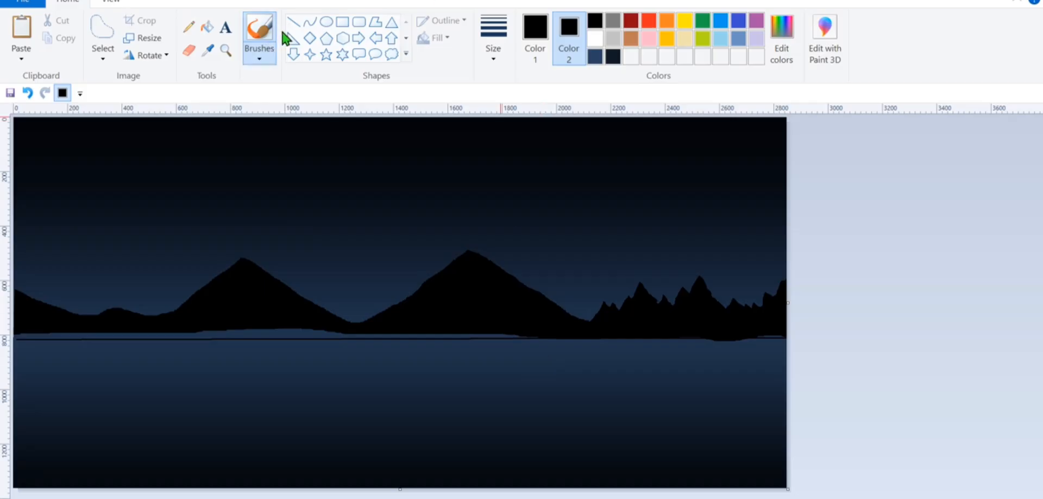
# Draw a straight black line across the full canvas width just below the horizon line and thicken it into a broad band
pyautogui.click(293, 23)
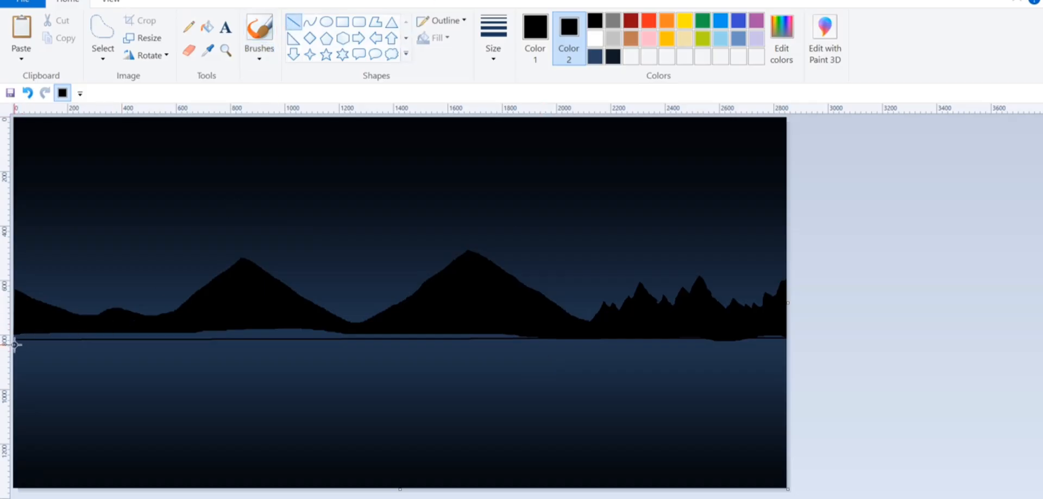
pyautogui.moveTo(16, 344); pyautogui.dragTo(787, 343)
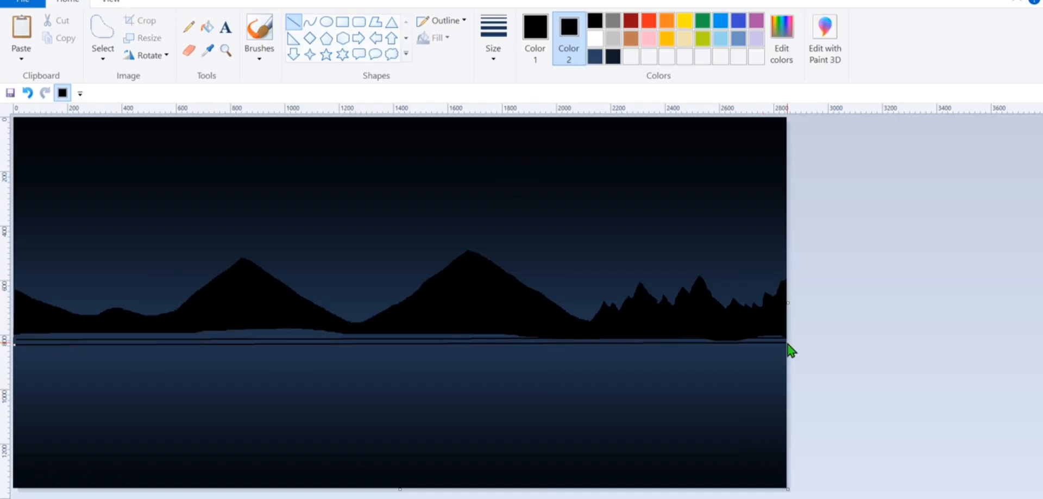
pyautogui.hotkey('ctrl', '+')
pyautogui.hotkey('ctrl', '+')
pyautogui.hotkey('ctrl', '+')
pyautogui.hotkey('ctrl', '+')
pyautogui.hotkey('ctrl', '+')
pyautogui.hotkey('ctrl', '+')
pyautogui.hotkey('ctrl', '+')
pyautogui.hotkey('ctrl', '+')
pyautogui.hotkey('ctrl', '+')
pyautogui.hotkey('ctrl', '+')
pyautogui.hotkey('ctrl', '+')
pyautogui.hotkey('ctrl', '+')
pyautogui.hotkey('ctrl', '+')
pyautogui.hotkey('ctrl', '+')
pyautogui.hotkey('ctrl', '+')
pyautogui.hotkey('ctrl', '+')
pyautogui.hotkey('ctrl', '+')
pyautogui.hotkey('ctrl', '+')
pyautogui.hotkey('ctrl', '+')
pyautogui.hotkey('ctrl', '+')
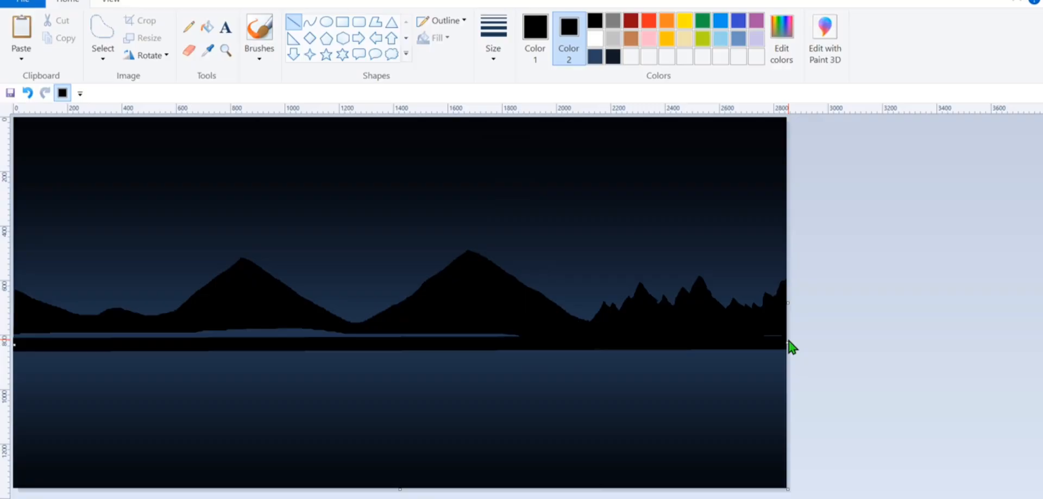
# Paint over the blue gaps between the mountain bases and the thick horizon band with the black brush
pyautogui.click(259, 30)
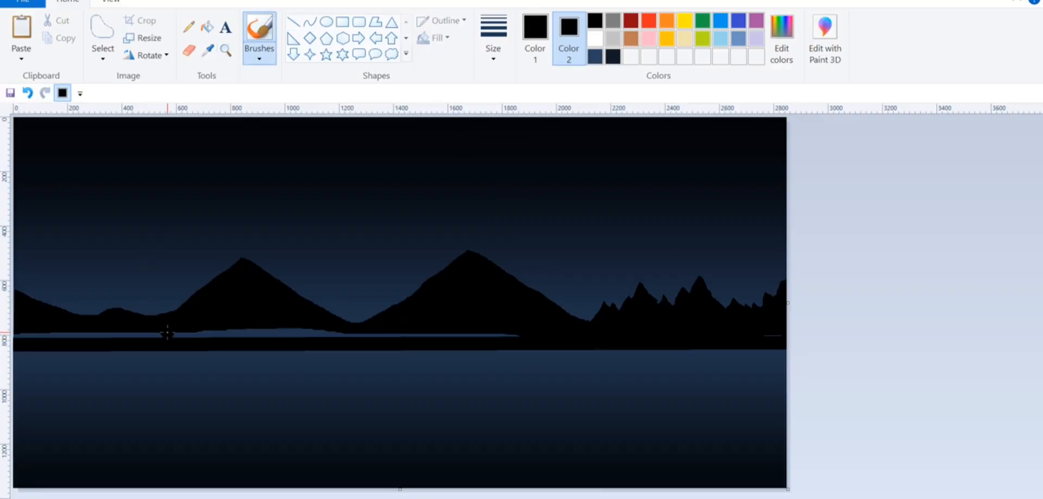
pyautogui.moveTo(167, 333); pyautogui.dragTo(361, 326)
pyautogui.moveTo(281, 329); pyautogui.dragTo(522, 329)
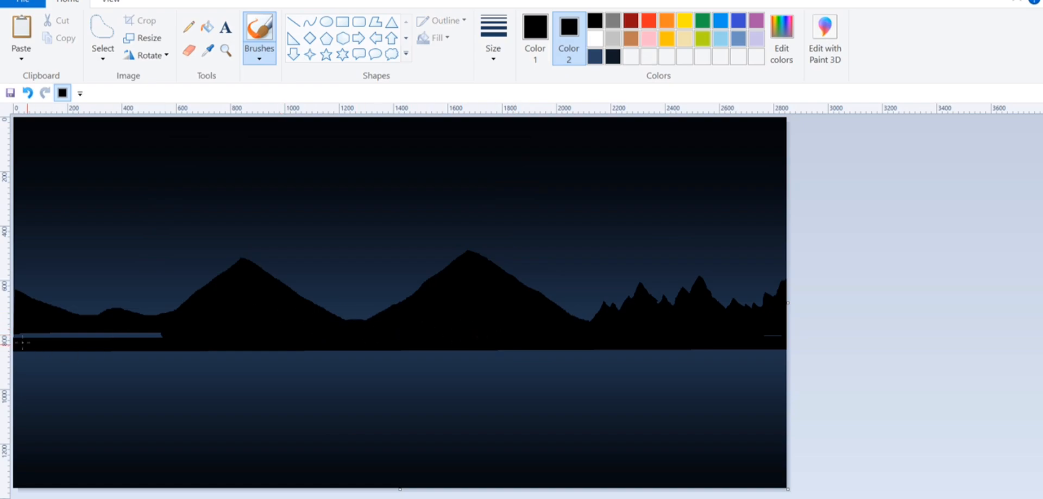
pyautogui.moveTo(17, 335); pyautogui.dragTo(167, 335)
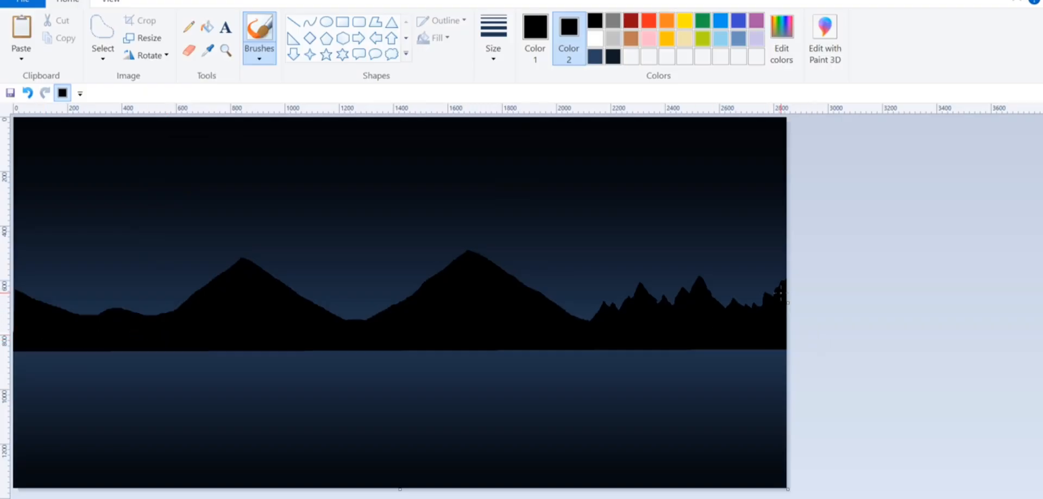
pyautogui.click(512, 188)
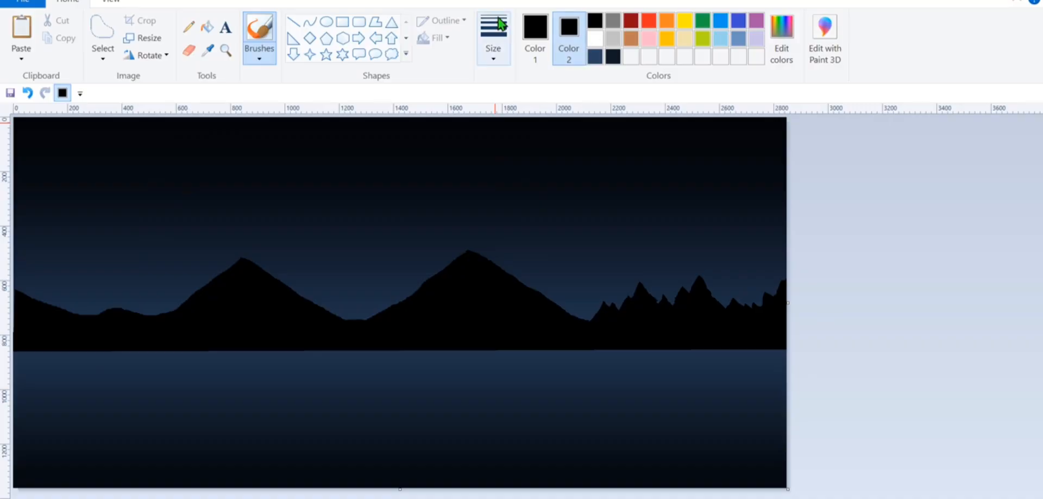
# Scribble thin blue-gray horizontal wave lines with the Pencil over the centre and right part of the water
pyautogui.click(536, 38)
pyautogui.click(597, 41)
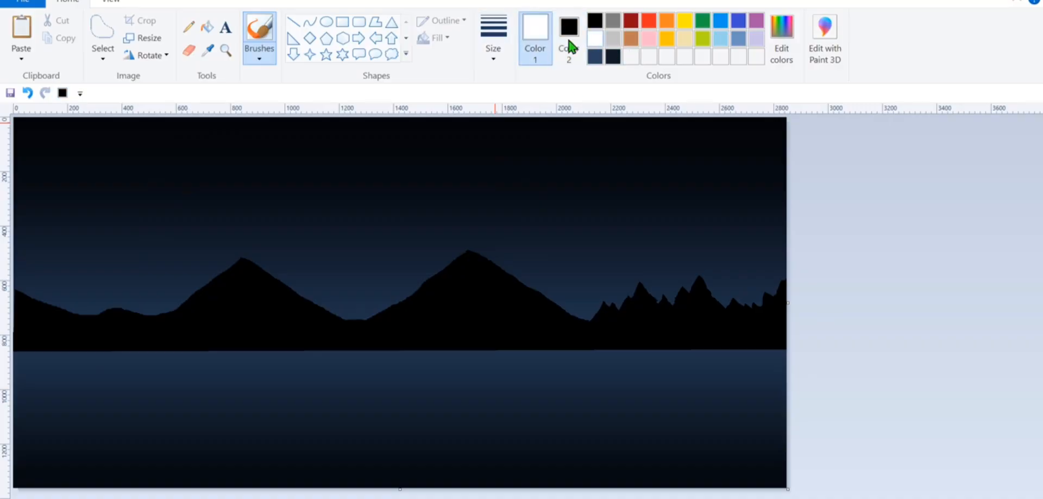
pyautogui.click(188, 27)
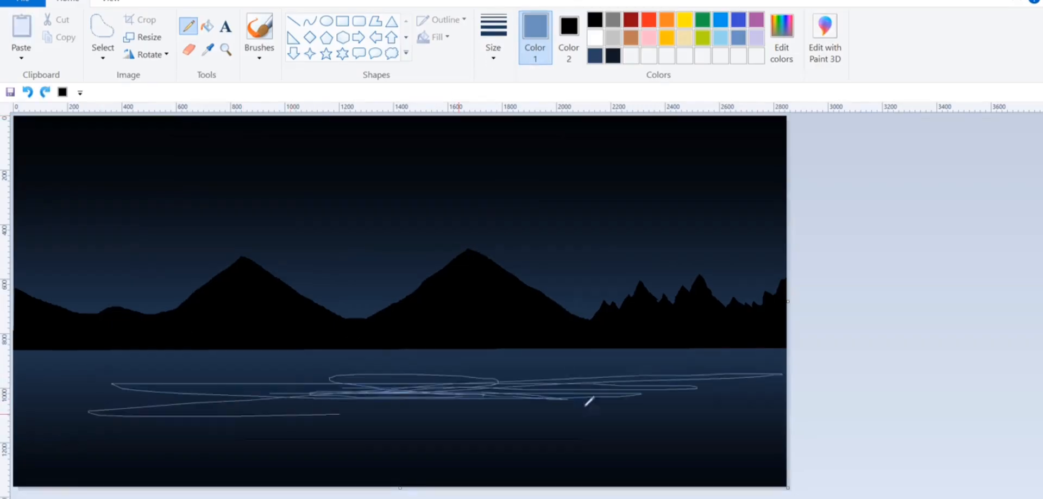
pyautogui.moveTo(588, 401)
pyautogui.mouseDown()
pyautogui.moveTo(568, 441)
pyautogui.moveTo(538, 413)
pyautogui.moveTo(373, 416)
pyautogui.moveTo(599, 405)
pyautogui.moveTo(481, 408)
pyautogui.moveTo(507, 413)
pyautogui.moveTo(421, 434)
pyautogui.moveTo(295, 445)
pyautogui.moveTo(268, 477)
pyautogui.moveTo(620, 460)
pyautogui.moveTo(318, 481)
pyautogui.moveTo(648, 436)
pyautogui.moveTo(740, 435)
pyautogui.moveTo(542, 431)
pyautogui.moveTo(707, 422)
pyautogui.moveTo(611, 435)
pyautogui.moveTo(622, 398)
pyautogui.moveTo(514, 371)
pyautogui.moveTo(640, 355)
pyautogui.moveTo(492, 353)
pyautogui.moveTo(788, 360)
pyautogui.moveTo(754, 351)
pyautogui.moveTo(809, 344)
pyautogui.moveTo(715, 351)
pyautogui.moveTo(695, 379)
pyautogui.moveTo(850, 387)
pyautogui.moveTo(711, 389)
pyautogui.moveTo(714, 400)
pyautogui.moveTo(673, 403)
pyautogui.moveTo(762, 393)
pyautogui.moveTo(549, 418)
pyautogui.moveTo(712, 483)
pyautogui.mouseUp()
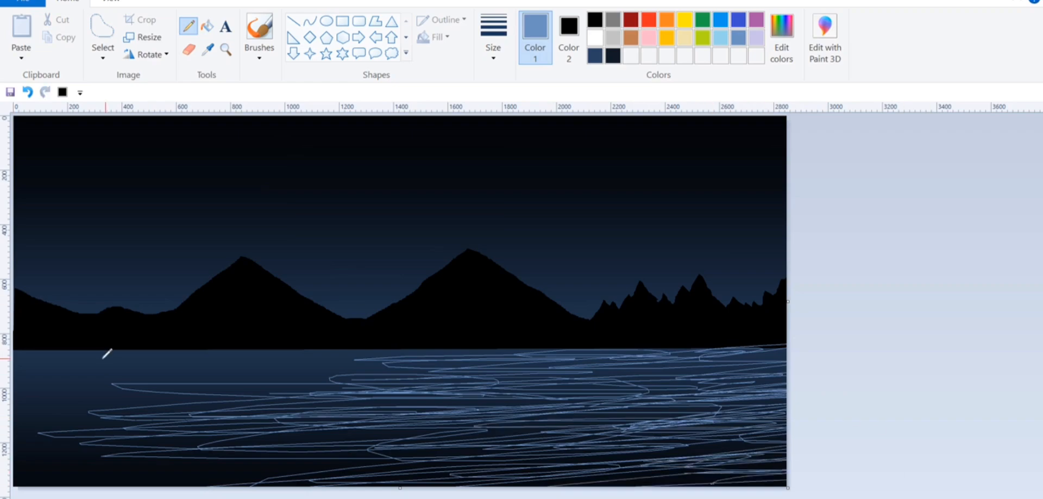
# Extend the blue-gray pencil wave lines over the left part of the water and add denser strokes in the middle
pyautogui.moveTo(104, 357)
pyautogui.mouseDown()
pyautogui.moveTo(307, 370)
pyautogui.moveTo(15, 357)
pyautogui.moveTo(67, 368)
pyautogui.moveTo(61, 361)
pyautogui.moveTo(301, 352)
pyautogui.moveTo(145, 345)
pyautogui.moveTo(115, 350)
pyautogui.moveTo(376, 354)
pyautogui.mouseUp()
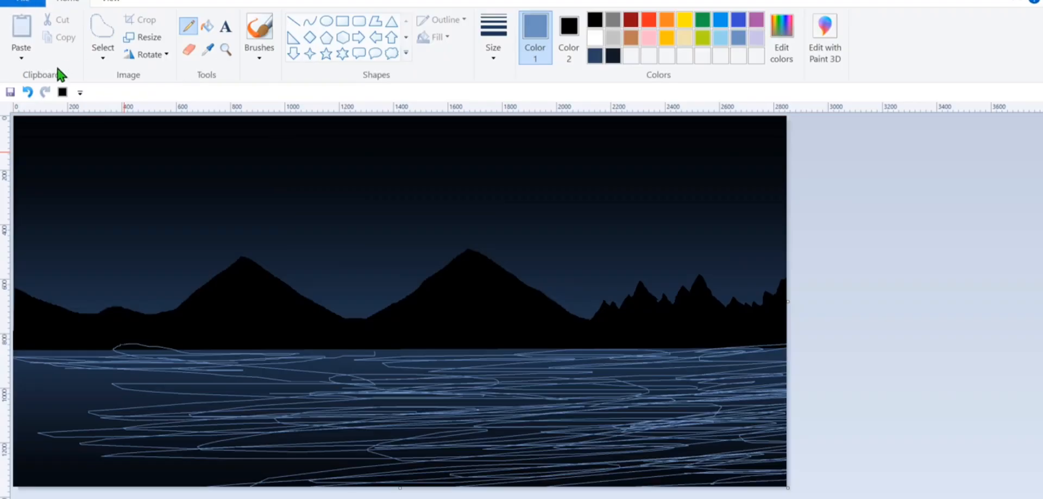
pyautogui.click(27, 91)
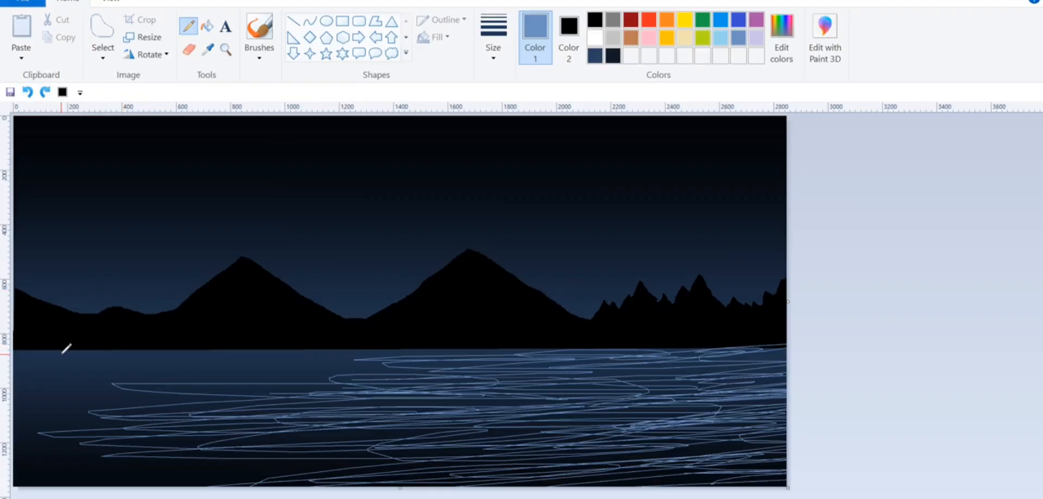
pyautogui.moveTo(63, 353); pyautogui.dragTo(347, 361)
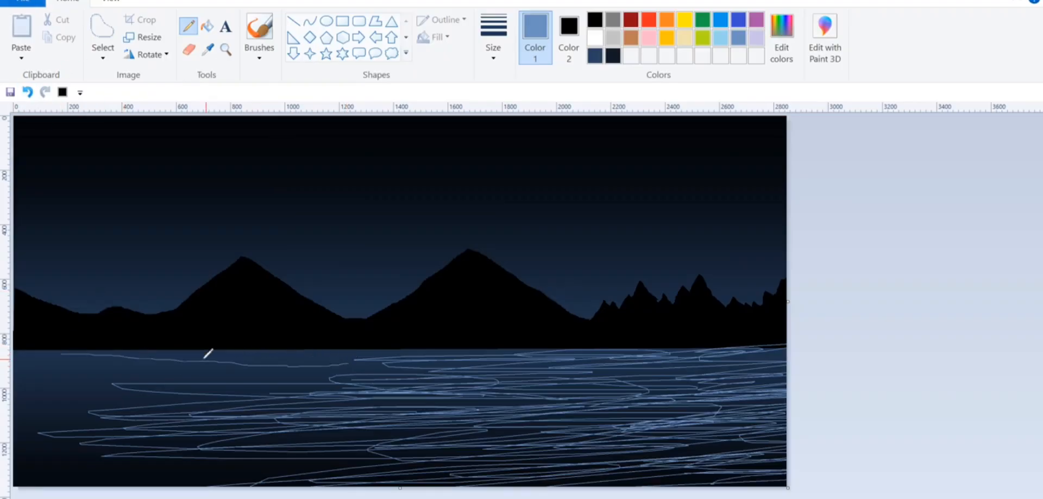
pyautogui.moveTo(163, 352)
pyautogui.mouseDown()
pyautogui.moveTo(374, 357)
pyautogui.moveTo(294, 366)
pyautogui.moveTo(46, 362)
pyautogui.moveTo(250, 366)
pyautogui.moveTo(74, 361)
pyautogui.moveTo(12, 379)
pyautogui.moveTo(197, 403)
pyautogui.moveTo(294, 385)
pyautogui.moveTo(127, 383)
pyautogui.moveTo(201, 394)
pyautogui.moveTo(12, 441)
pyautogui.moveTo(5, 463)
pyautogui.moveTo(387, 496)
pyautogui.moveTo(252, 486)
pyautogui.moveTo(334, 476)
pyautogui.moveTo(113, 466)
pyautogui.moveTo(131, 461)
pyautogui.moveTo(85, 444)
pyautogui.moveTo(316, 383)
pyautogui.mouseUp()
pyautogui.moveTo(287, 356)
pyautogui.mouseDown()
pyautogui.moveTo(454, 365)
pyautogui.moveTo(246, 355)
pyautogui.moveTo(381, 367)
pyautogui.moveTo(327, 356)
pyautogui.moveTo(440, 353)
pyautogui.mouseUp()
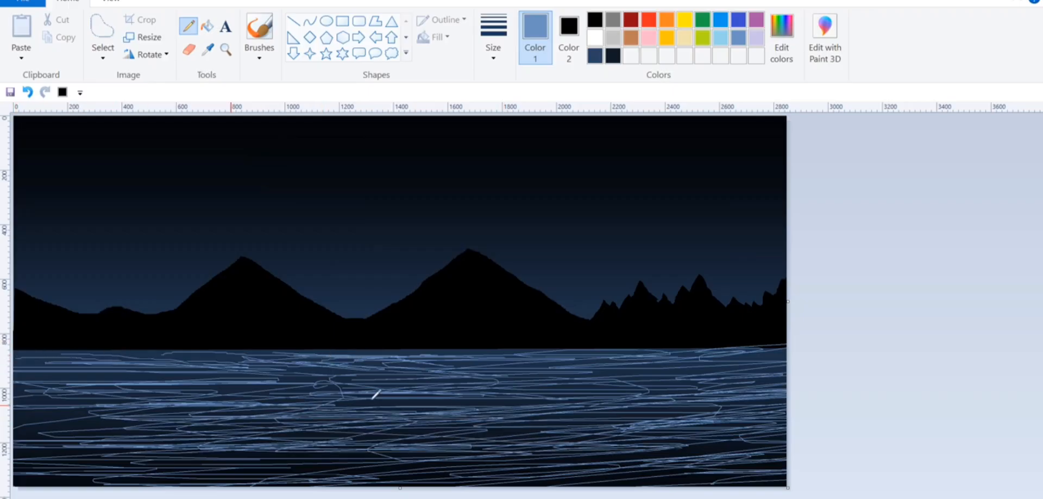
pyautogui.moveTo(372, 399)
pyautogui.mouseDown()
pyautogui.moveTo(498, 404)
pyautogui.moveTo(512, 421)
pyautogui.moveTo(356, 440)
pyautogui.moveTo(427, 434)
pyautogui.mouseUp()
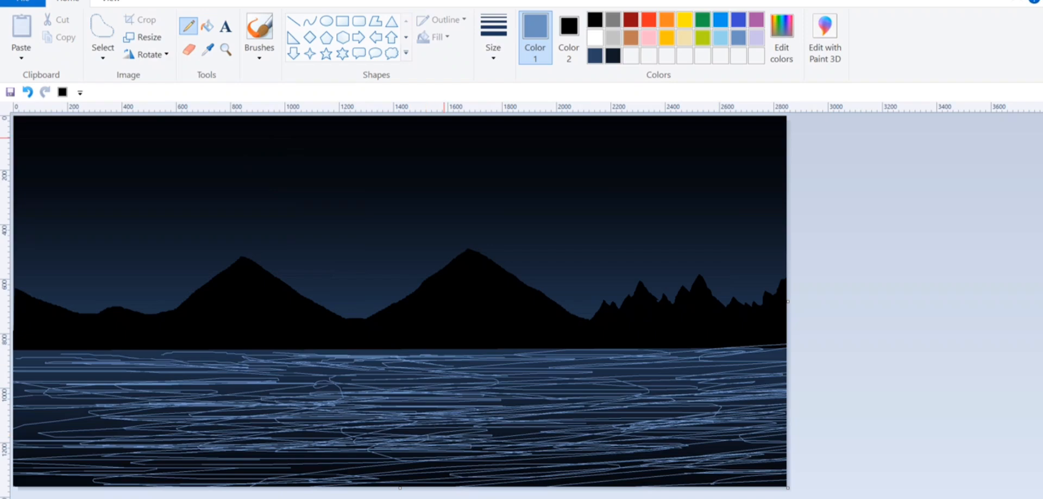
# Paint a curved black foreground shoreline with the brush from the left edge down and up to the right edge
pyautogui.click(259, 29)
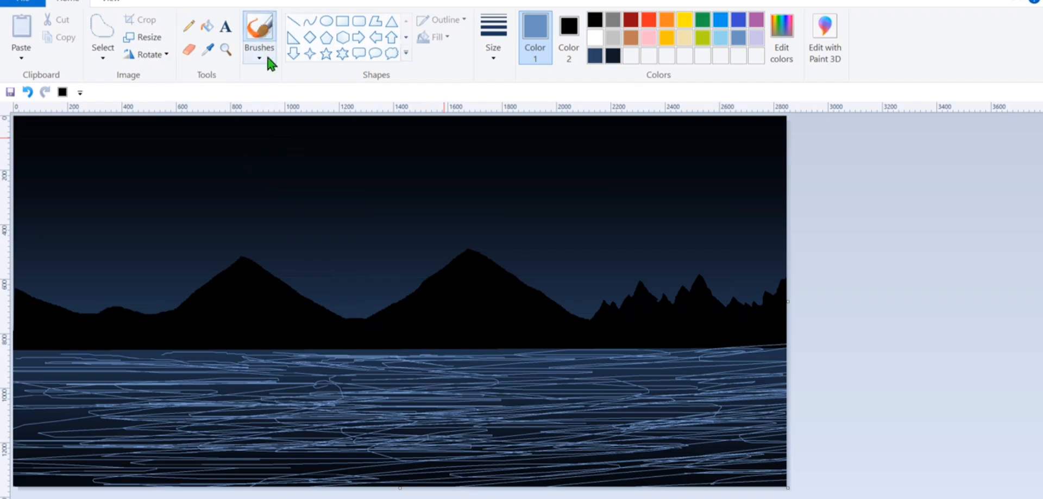
pyautogui.click(595, 20)
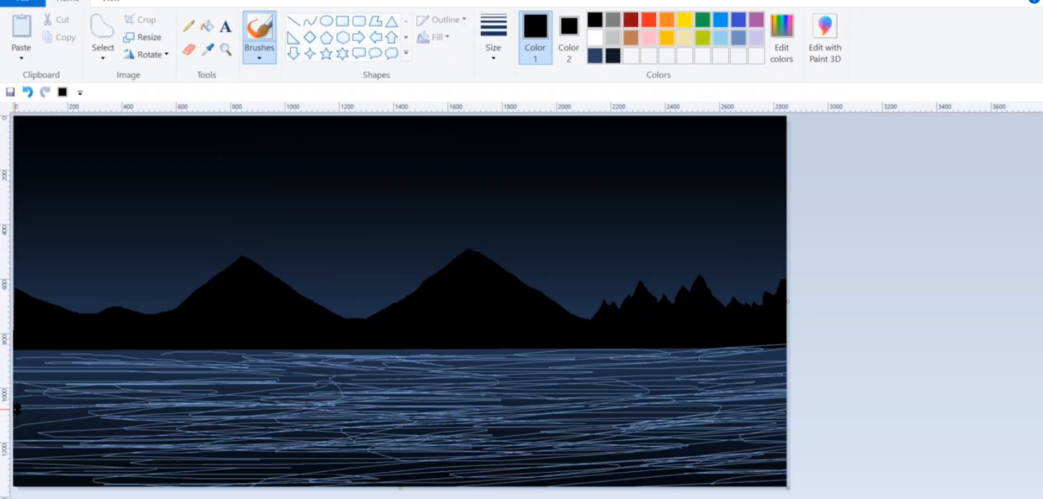
pyautogui.moveTo(18, 407)
pyautogui.mouseDown()
pyautogui.moveTo(175, 459)
pyautogui.moveTo(394, 478)
pyautogui.moveTo(490, 475)
pyautogui.moveTo(660, 446)
pyautogui.moveTo(798, 405)
pyautogui.moveTo(617, 479)
pyautogui.moveTo(766, 416)
pyautogui.moveTo(742, 434)
pyautogui.moveTo(751, 443)
pyautogui.moveTo(668, 463)
pyautogui.moveTo(682, 465)
pyautogui.moveTo(677, 483)
pyautogui.moveTo(747, 464)
pyautogui.mouseUp()
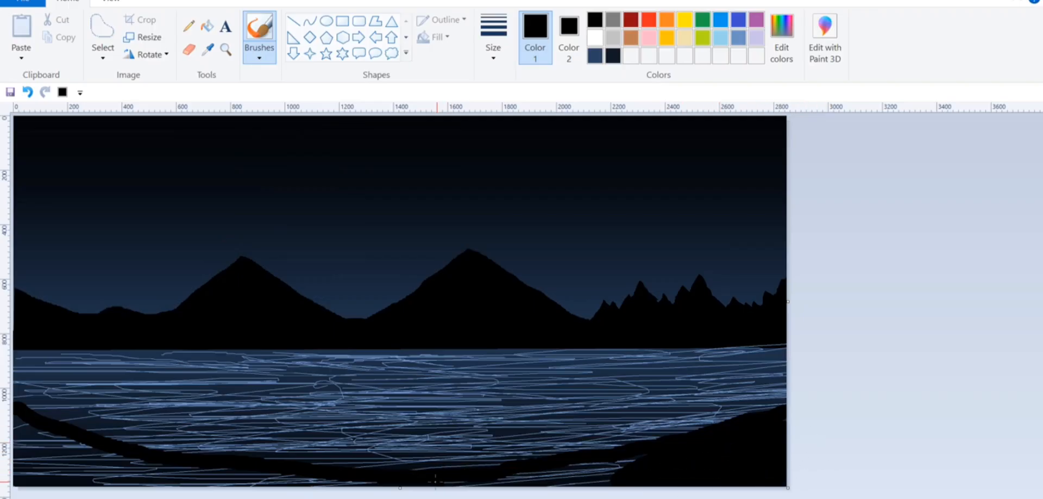
# Fill the remaining water below the curved shoreline with black brush strokes to form a solid foreground
pyautogui.moveTo(434, 479); pyautogui.dragTo(641, 466)
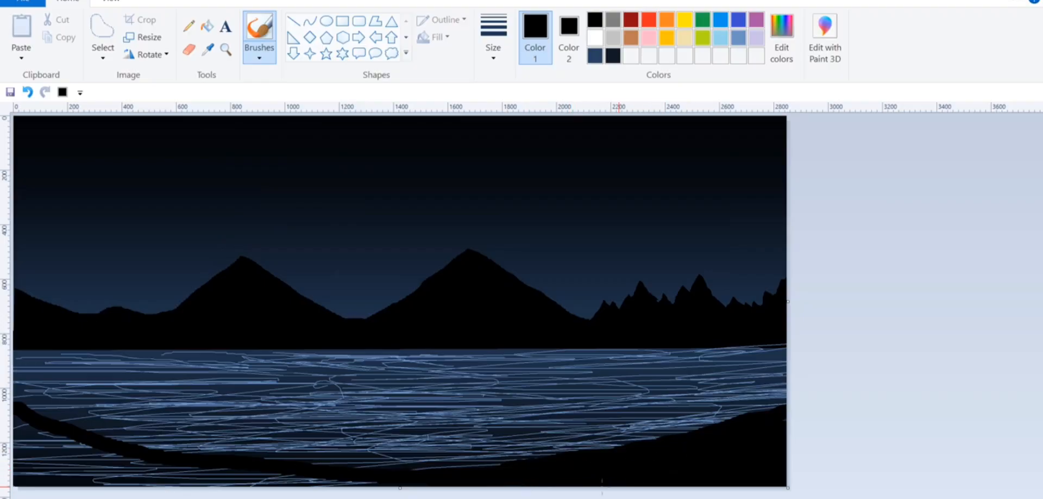
pyautogui.moveTo(54, 446)
pyautogui.mouseDown()
pyautogui.moveTo(182, 474)
pyautogui.moveTo(93, 440)
pyautogui.moveTo(54, 443)
pyautogui.moveTo(19, 406)
pyautogui.moveTo(96, 453)
pyautogui.moveTo(35, 408)
pyautogui.moveTo(63, 444)
pyautogui.moveTo(52, 477)
pyautogui.moveTo(45, 462)
pyautogui.moveTo(26, 465)
pyautogui.moveTo(62, 481)
pyautogui.moveTo(70, 458)
pyautogui.mouseUp()
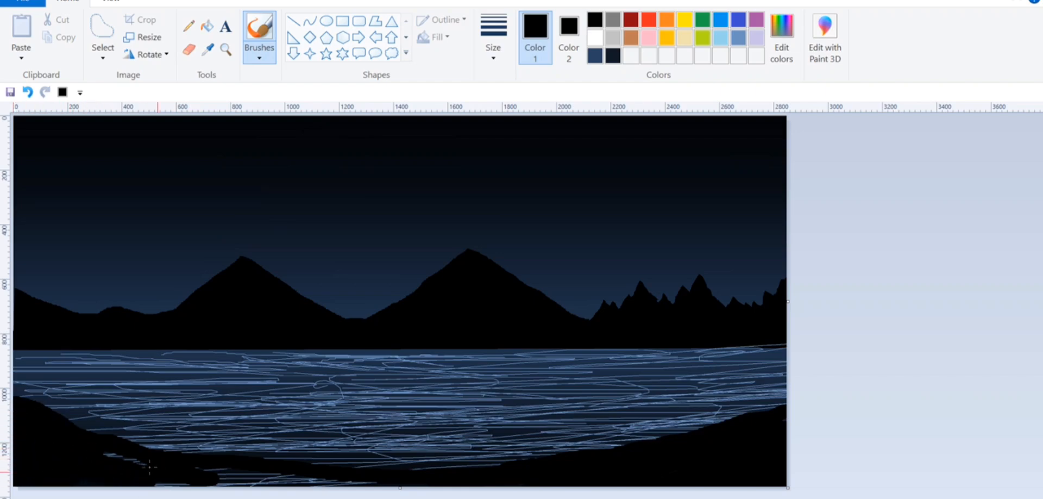
pyautogui.moveTo(173, 468); pyautogui.dragTo(394, 481)
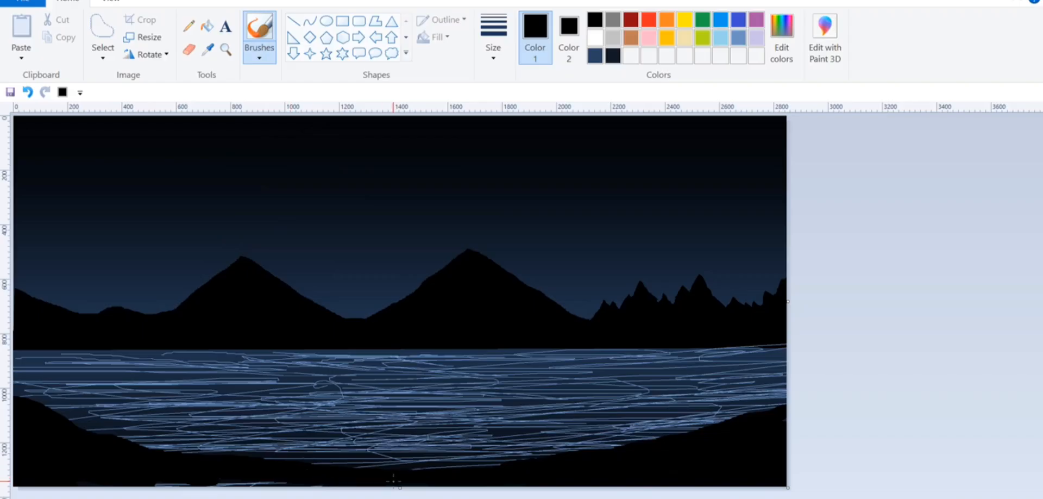
pyautogui.moveTo(191, 467)
pyautogui.mouseDown()
pyautogui.moveTo(196, 479)
pyautogui.moveTo(219, 476)
pyautogui.mouseUp()
pyautogui.moveTo(291, 465); pyautogui.dragTo(294, 458)
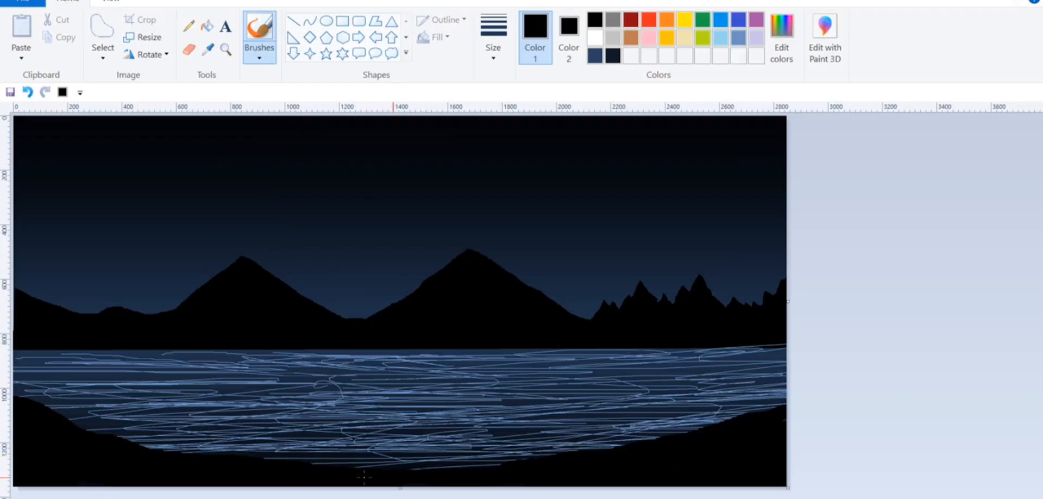
pyautogui.moveTo(343, 471); pyautogui.dragTo(454, 472)
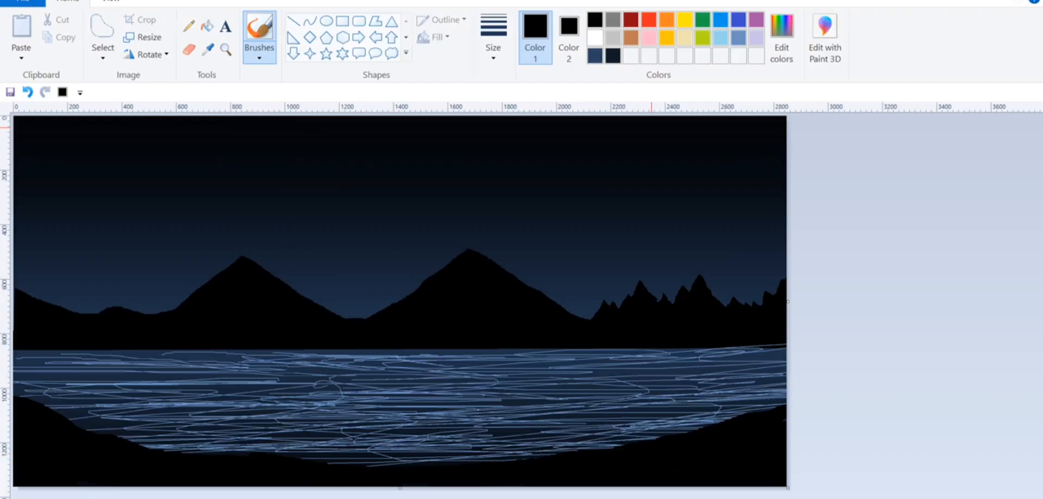
# Set up the Oval shape with white as both primary and secondary colour and a solid color fill
pyautogui.click(326, 21)
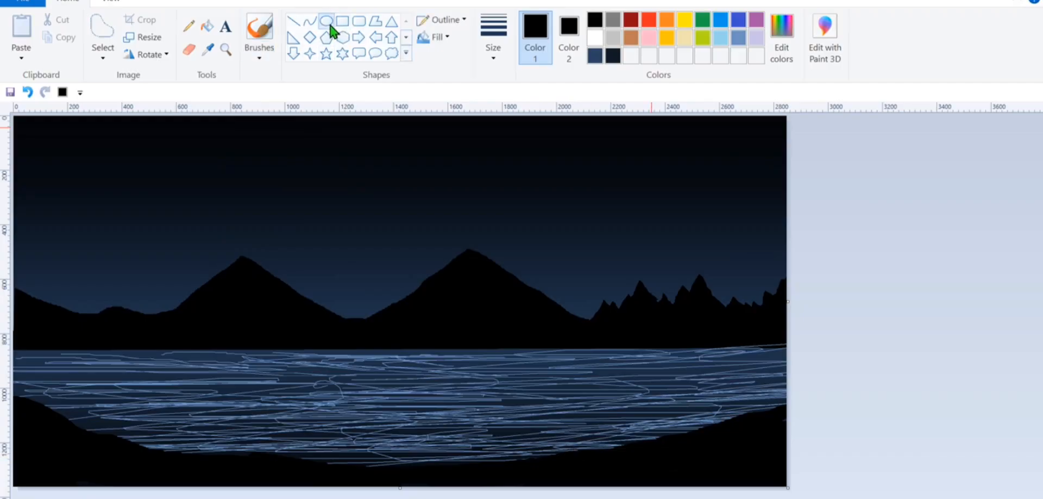
pyautogui.click(598, 39)
pyautogui.click(571, 32)
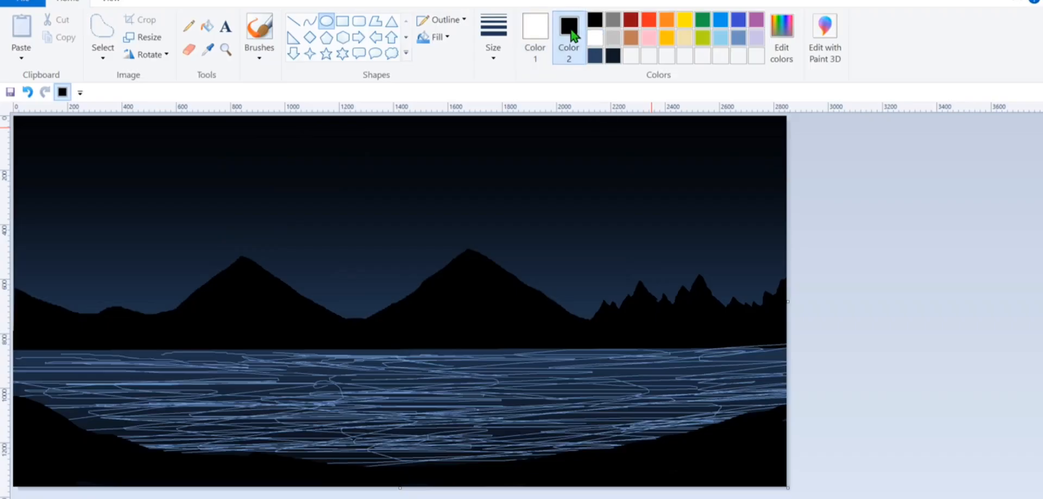
pyautogui.click(597, 37)
pyautogui.click(432, 37)
pyautogui.click(432, 76)
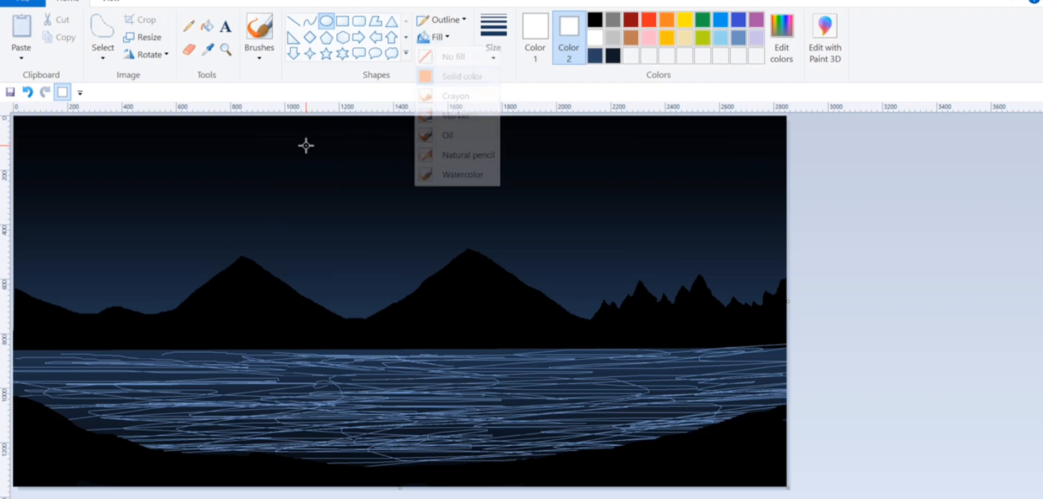
# Draw a solid white oval moon about 430 px wide in the sky between the two large mountains
pyautogui.moveTo(279, 138); pyautogui.dragTo(396, 241)
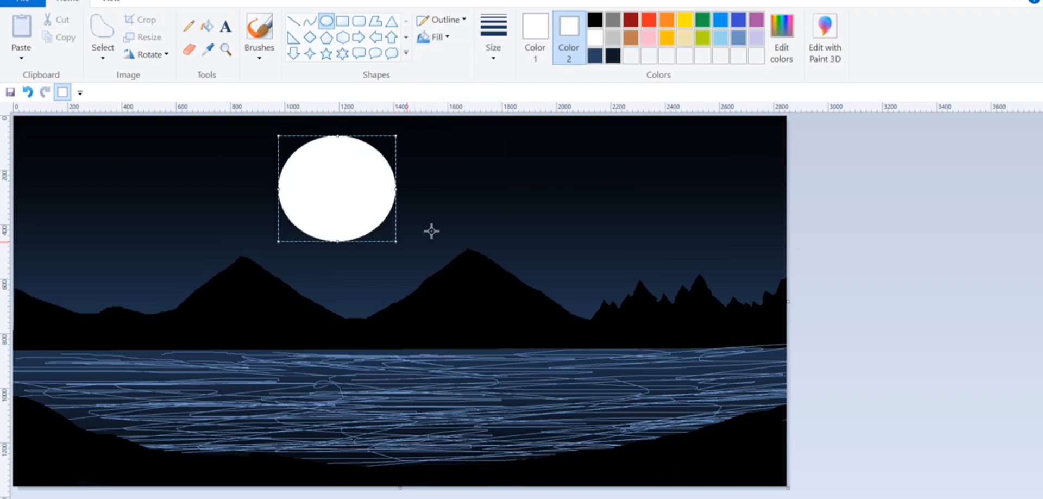
pyautogui.click(873, 187)
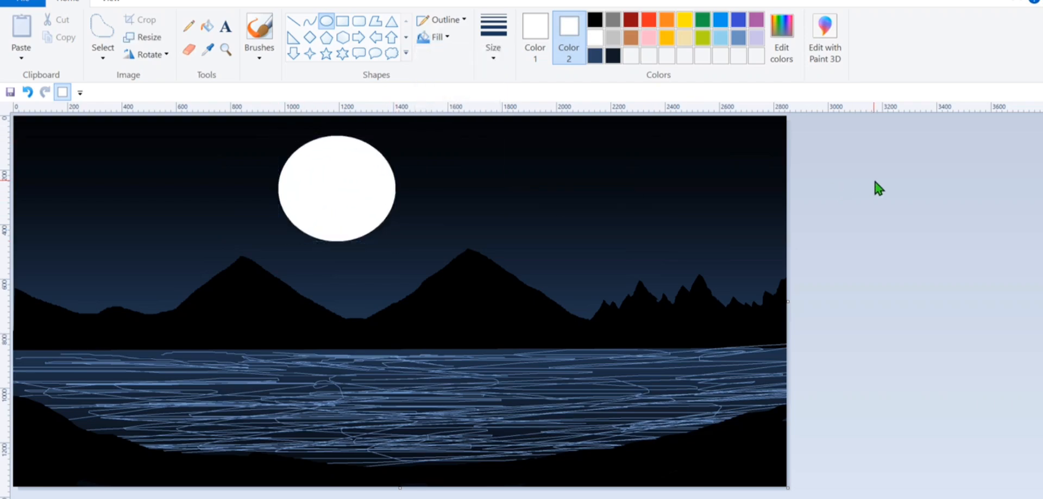
# Cover the moon's upper right with an oval using black for both colours and a solid color fill, leaving a white crescent
pyautogui.click(595, 20)
pyautogui.click(542, 30)
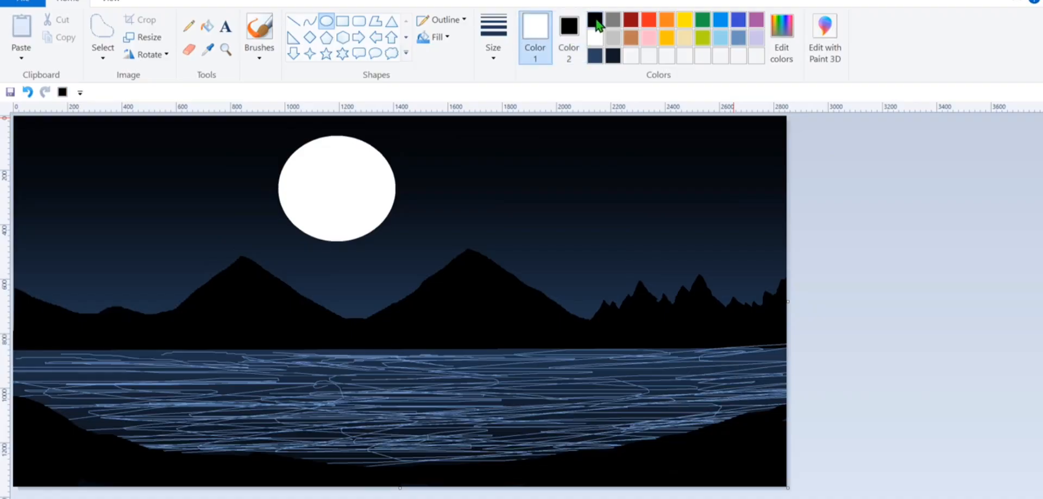
pyautogui.click(595, 20)
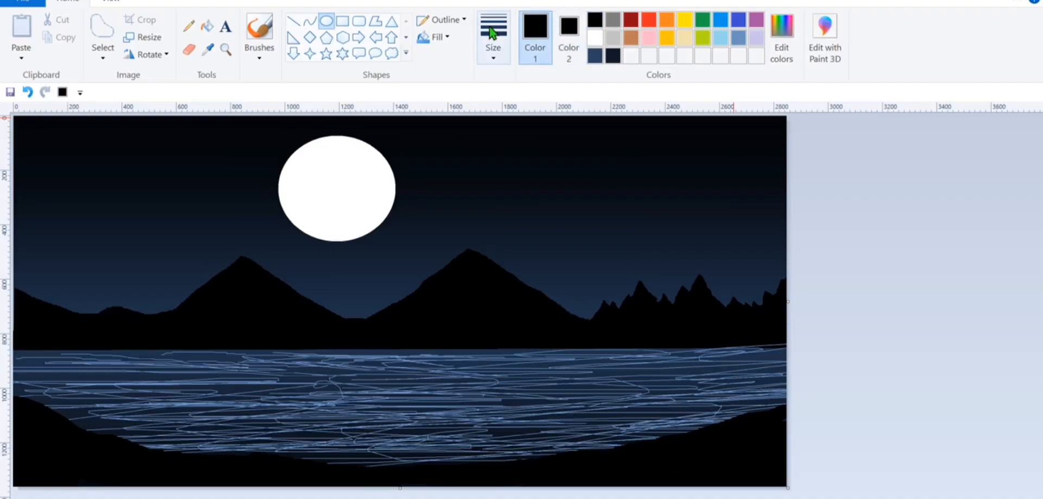
pyautogui.click(435, 37)
pyautogui.click(445, 78)
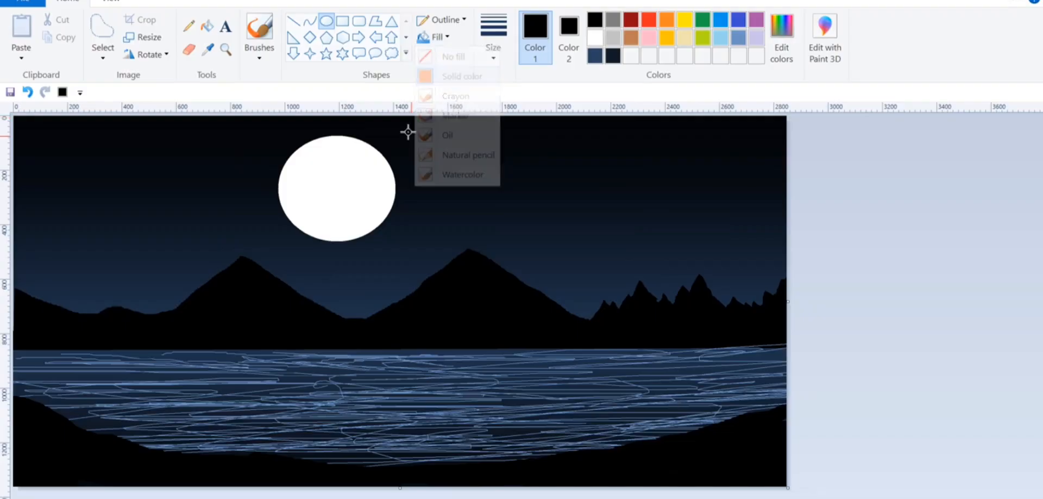
pyautogui.moveTo(351, 118); pyautogui.dragTo(449, 211)
pyautogui.moveTo(348, 164); pyautogui.dragTo(307, 222)
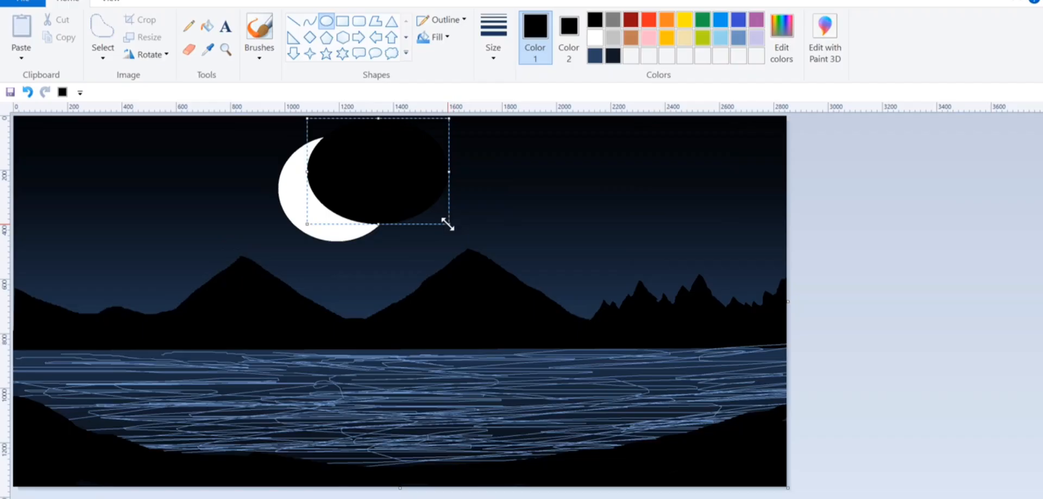
pyautogui.moveTo(449, 223); pyautogui.dragTo(403, 220)
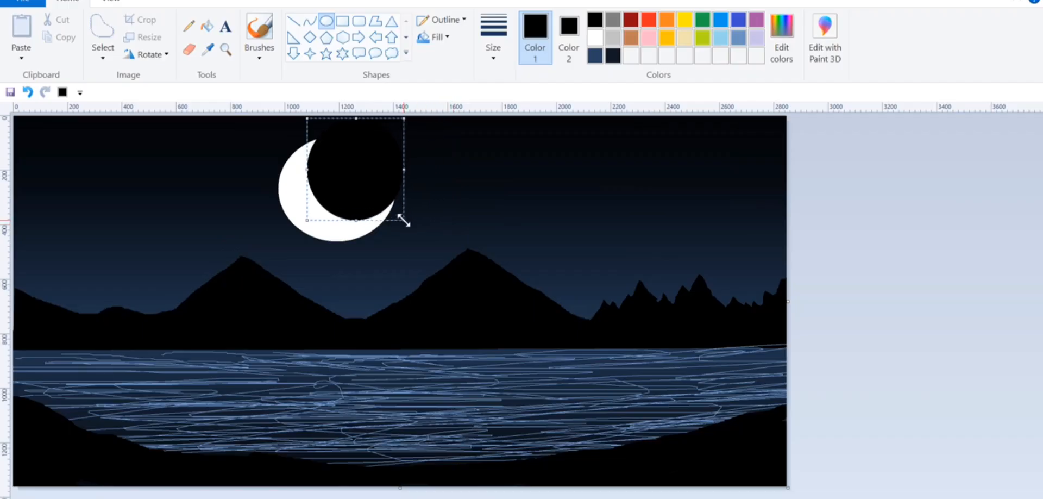
pyautogui.click(536, 198)
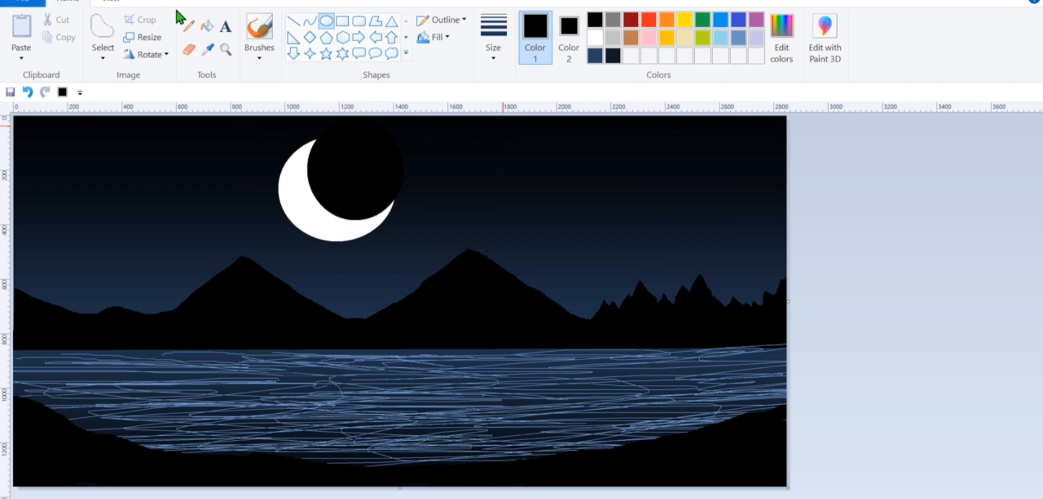
# Draw the moon's reflection on the lake below it with dense horizontal white pencil strokes
pyautogui.click(188, 25)
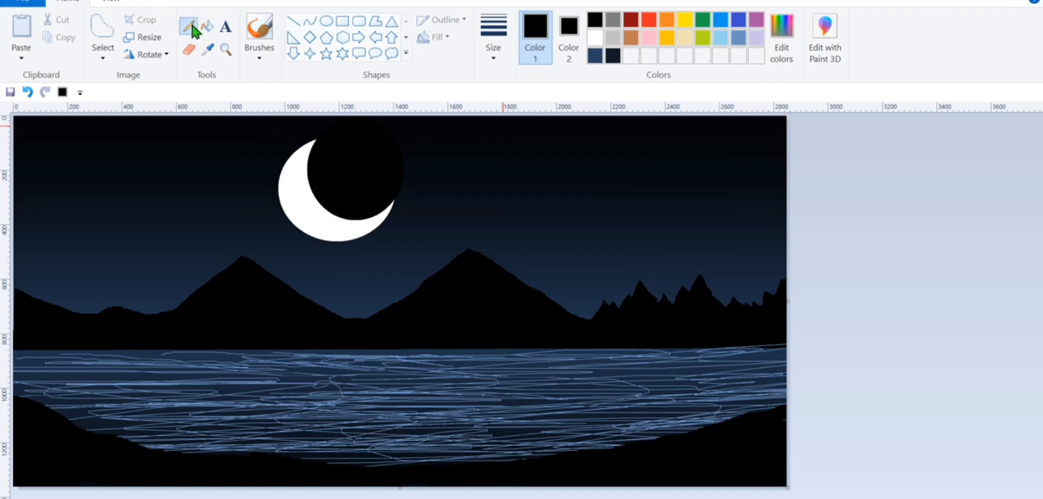
pyautogui.click(596, 38)
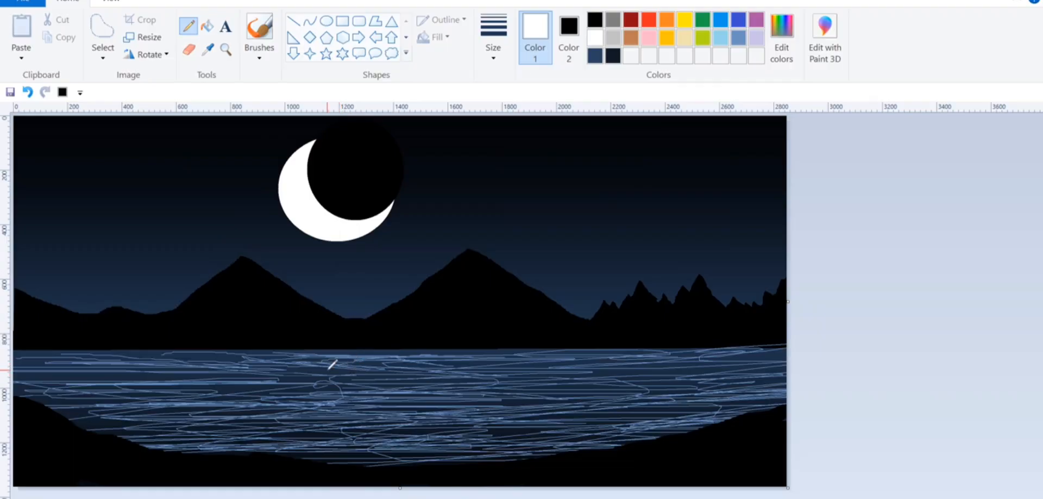
pyautogui.moveTo(325, 358)
pyautogui.mouseDown()
pyautogui.moveTo(394, 357)
pyautogui.moveTo(271, 357)
pyautogui.moveTo(264, 362)
pyautogui.moveTo(304, 370)
pyautogui.moveTo(286, 370)
pyautogui.moveTo(349, 366)
pyautogui.moveTo(290, 362)
pyautogui.moveTo(334, 365)
pyautogui.moveTo(250, 376)
pyautogui.moveTo(335, 377)
pyautogui.moveTo(292, 388)
pyautogui.moveTo(263, 383)
pyautogui.moveTo(389, 368)
pyautogui.moveTo(300, 392)
pyautogui.moveTo(409, 391)
pyautogui.moveTo(243, 385)
pyautogui.moveTo(346, 384)
pyautogui.moveTo(293, 384)
pyautogui.mouseUp()
pyautogui.moveTo(352, 387)
pyautogui.mouseDown()
pyautogui.moveTo(304, 387)
pyautogui.moveTo(402, 399)
pyautogui.moveTo(324, 400)
pyautogui.moveTo(358, 392)
pyautogui.moveTo(282, 403)
pyautogui.moveTo(332, 402)
pyautogui.moveTo(298, 427)
pyautogui.moveTo(356, 422)
pyautogui.moveTo(383, 402)
pyautogui.moveTo(266, 411)
pyautogui.moveTo(375, 402)
pyautogui.moveTo(282, 416)
pyautogui.moveTo(326, 400)
pyautogui.moveTo(298, 412)
pyautogui.moveTo(361, 410)
pyautogui.moveTo(283, 418)
pyautogui.moveTo(342, 405)
pyautogui.moveTo(317, 430)
pyautogui.moveTo(389, 424)
pyautogui.moveTo(250, 435)
pyautogui.moveTo(375, 432)
pyautogui.moveTo(294, 444)
pyautogui.moveTo(331, 440)
pyautogui.moveTo(306, 437)
pyautogui.moveTo(352, 398)
pyautogui.mouseUp()
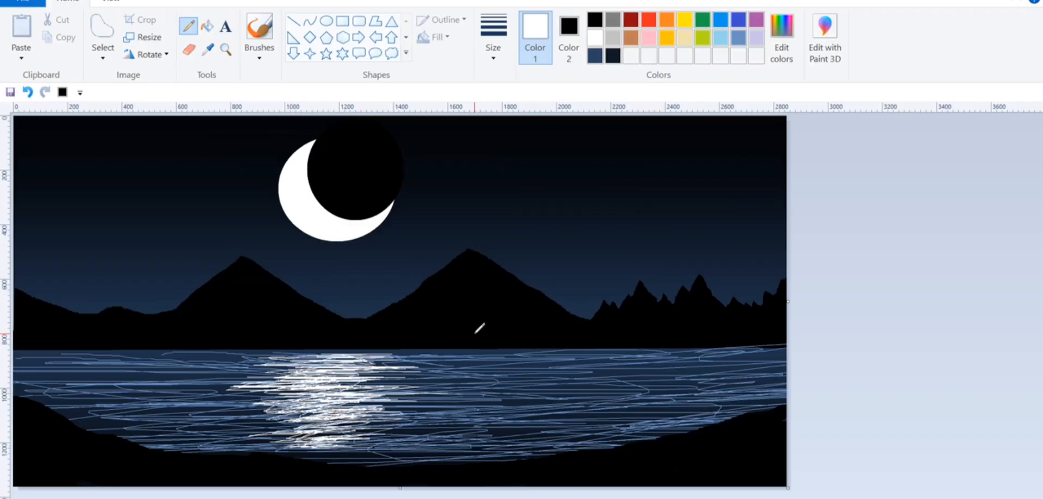
# Select the basic round brush with white and reduce its size to a small dot for stars
pyautogui.click(274, 23)
pyautogui.click(259, 68)
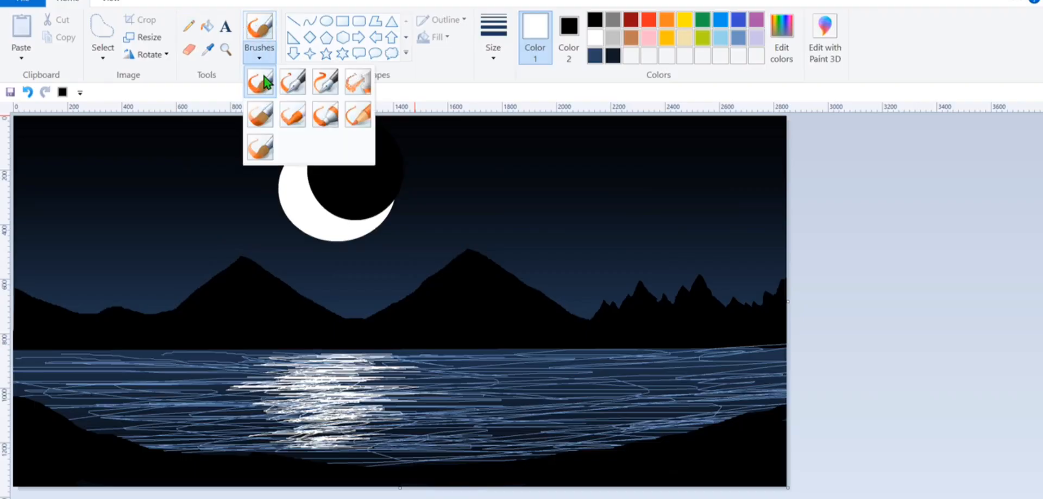
pyautogui.click(261, 87)
pyautogui.click(598, 215)
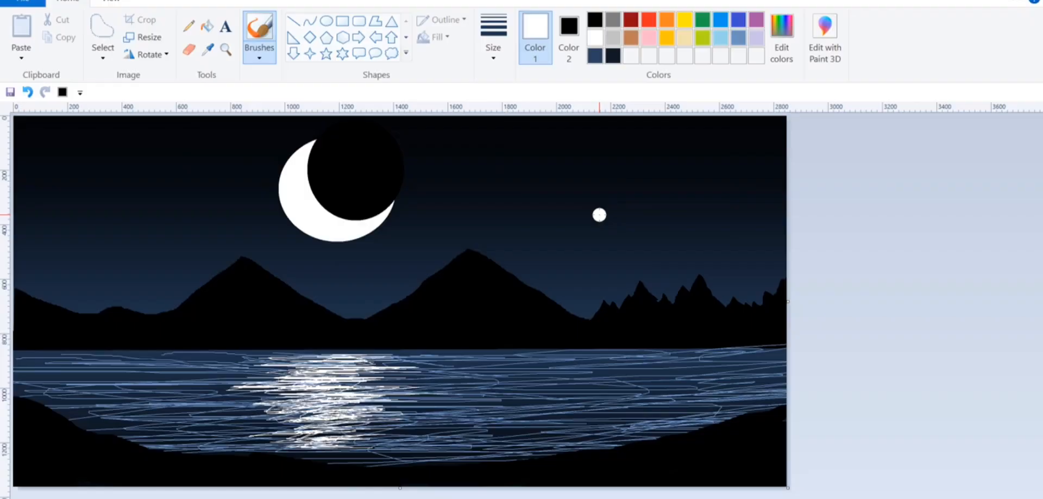
pyautogui.press('ctrl+KP_Subtract')
pyautogui.press('ctrl+KP_Subtract')
pyautogui.press('ctrl+KP_Subtract')
pyautogui.press('ctrl+KP_Subtract')
pyautogui.press('ctrl+KP_Subtract')
pyautogui.press('ctrl+KP_Subtract')
pyautogui.press('ctrl+KP_Subtract')
pyautogui.press('ctrl+KP_Subtract')
pyautogui.press('ctrl+KP_Subtract')
pyautogui.press('ctrl+KP_Subtract')
pyautogui.press('ctrl+KP_Subtract')
pyautogui.press('ctrl+KP_Subtract')
pyautogui.press('ctrl+KP_Subtract')
pyautogui.press('ctrl+KP_Subtract')
pyautogui.press('ctrl+KP_Subtract')
pyautogui.press('ctrl+KP_Subtract')
# Dot small white stars across the night sky on both sides of the moon with the brush
pyautogui.click(512, 234)
pyautogui.click(389, 161)
pyautogui.click(223, 196)
pyautogui.click(48, 140)
pyautogui.click(108, 178)
pyautogui.click(74, 247)
pyautogui.click(60, 255)
pyautogui.click(143, 232)
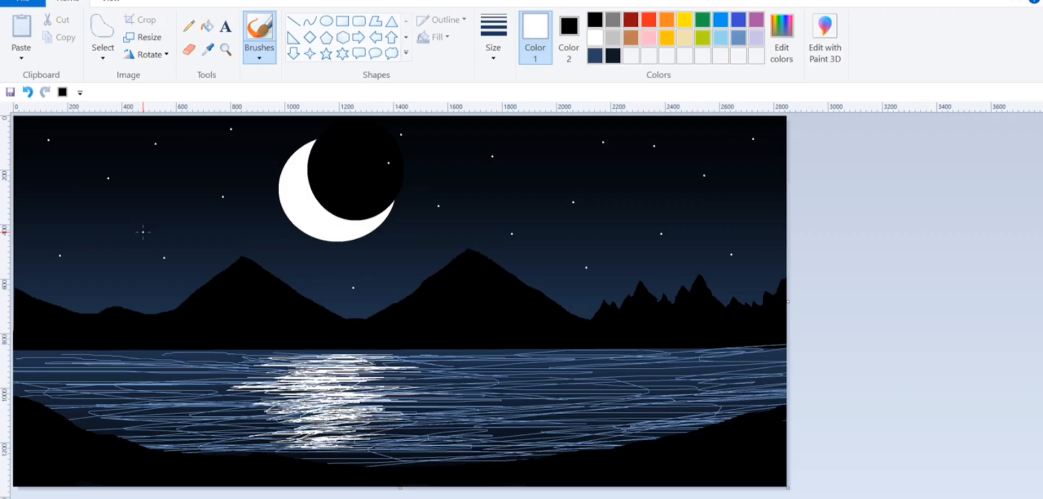
pyautogui.click(52, 207)
pyautogui.click(172, 184)
pyautogui.click(320, 270)
# Scatter tinier, fainter white stars between the existing ones, undoing a misplaced dot and adding one above the crescent's left edge
pyautogui.click(738, 222)
pyautogui.click(456, 137)
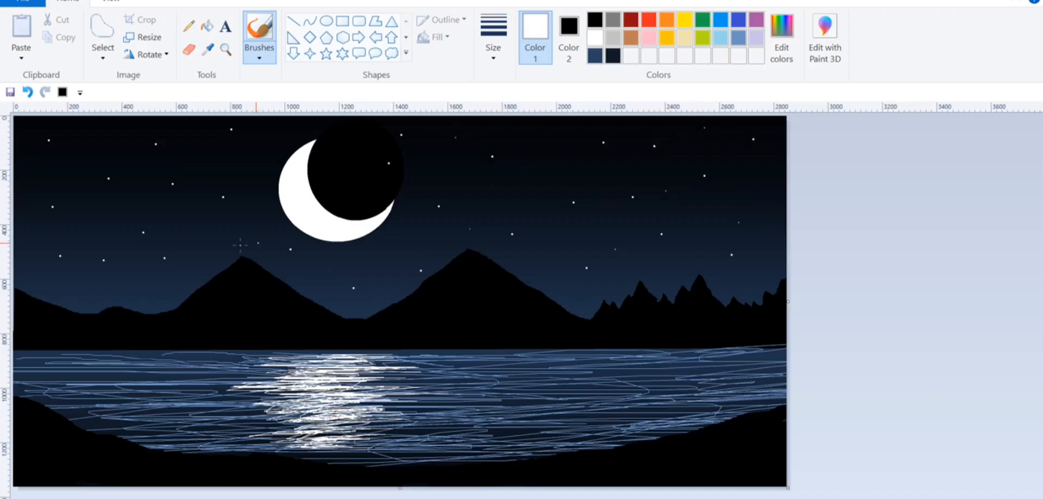
pyautogui.click(150, 181)
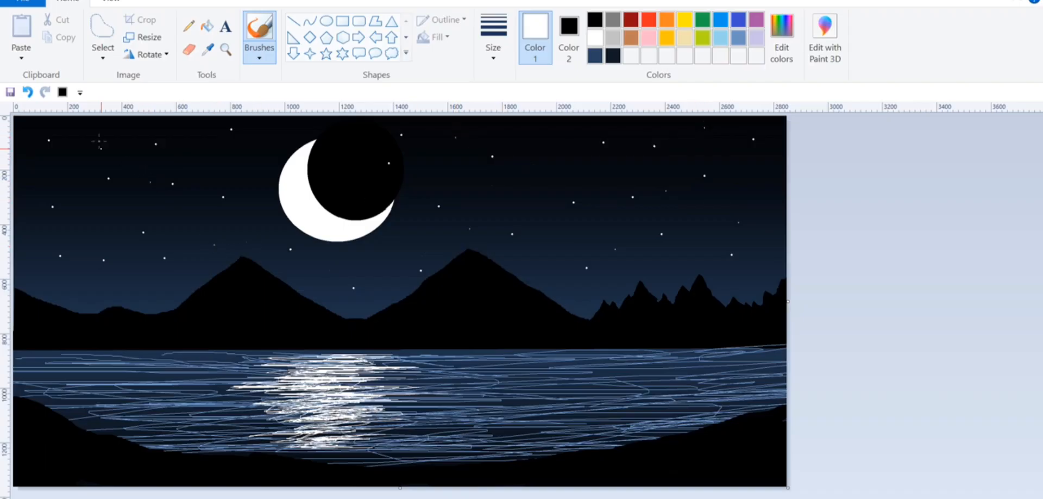
pyautogui.click(81, 224)
pyautogui.click(94, 299)
pyautogui.click(759, 168)
pyautogui.click(364, 178)
pyautogui.click(268, 128)
pyautogui.click(27, 91)
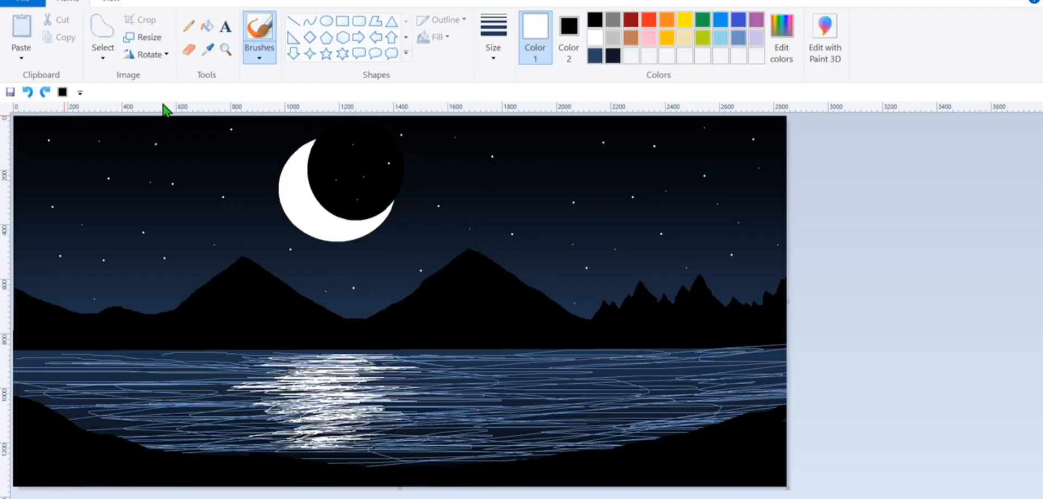
pyautogui.click(272, 135)
# Draw a four-point star in the upper right sky with white for both colours and a solid color fill
pyautogui.click(309, 53)
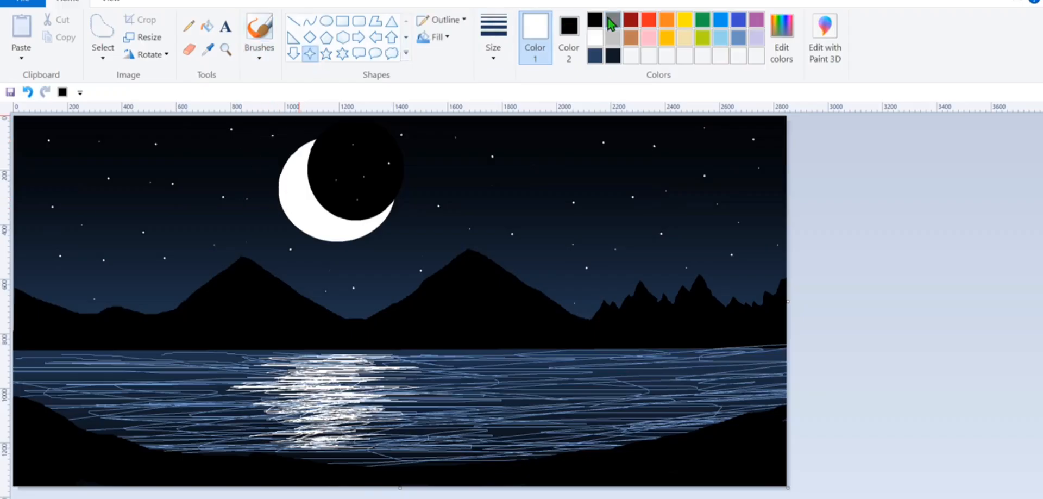
pyautogui.click(573, 40)
pyautogui.click(601, 40)
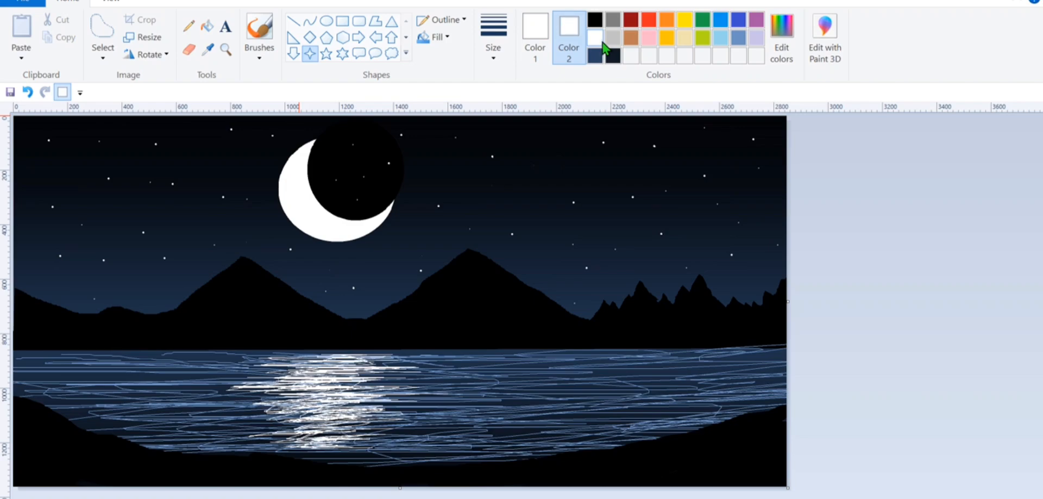
pyautogui.click(433, 38)
pyautogui.click(437, 76)
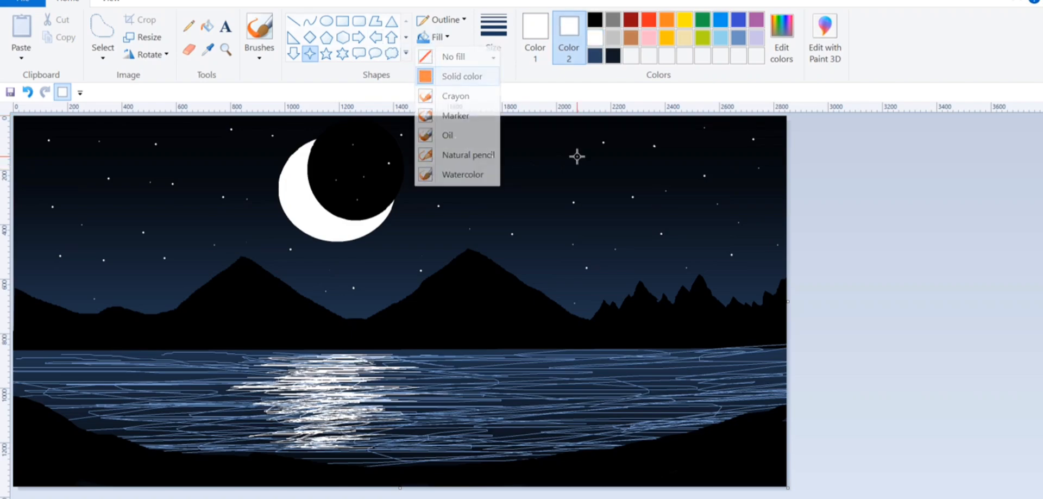
pyautogui.moveTo(578, 162); pyautogui.dragTo(580, 162)
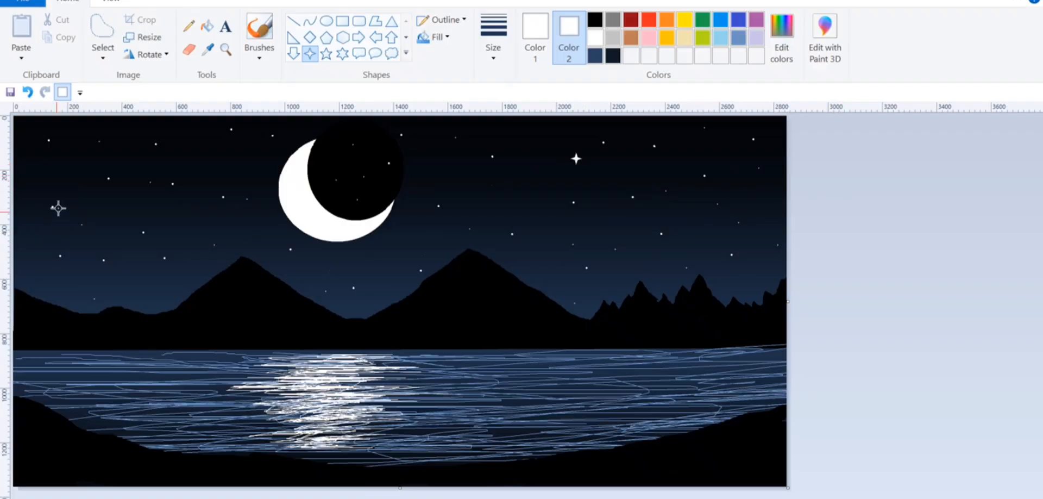
# Add three more white four-point stars: one at the far left, one below right of the moon and one above the jagged peaks
pyautogui.moveTo(84, 193); pyautogui.dragTo(95, 207)
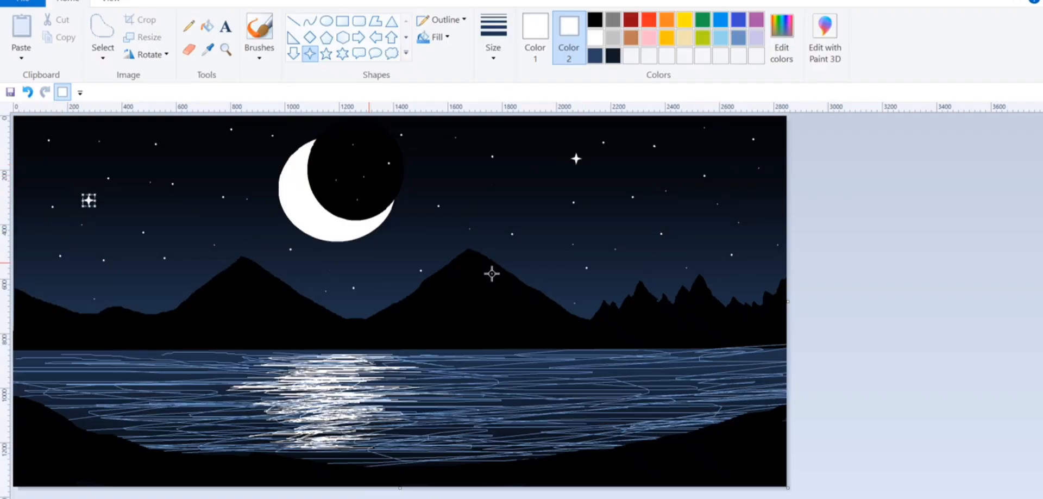
pyautogui.click(941, 335)
pyautogui.moveTo(439, 228); pyautogui.dragTo(449, 234)
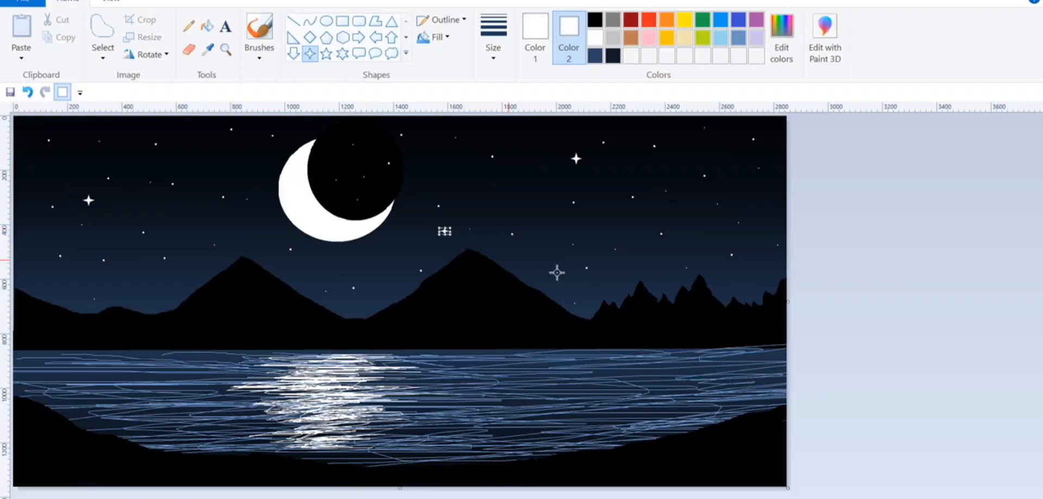
pyautogui.click(814, 272)
pyautogui.moveTo(684, 204); pyautogui.dragTo(698, 217)
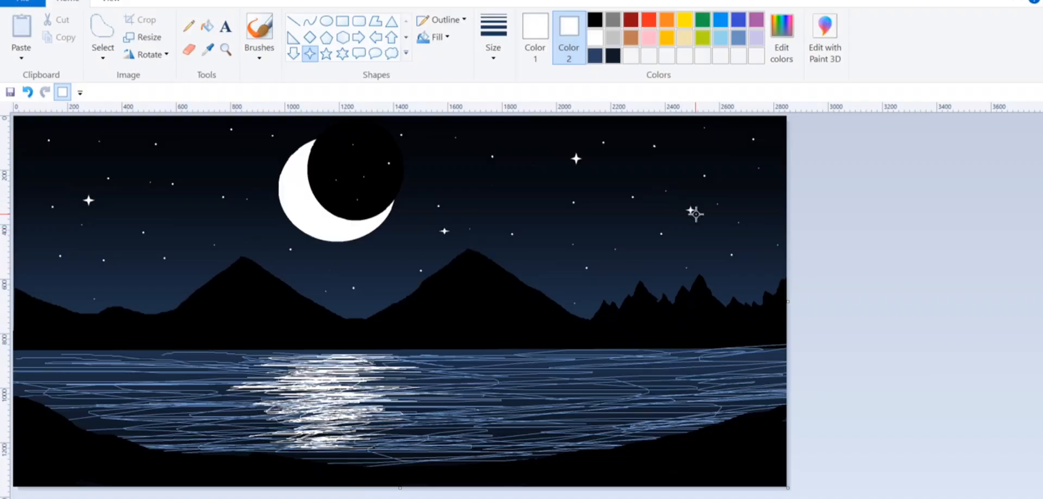
pyautogui.click(798, 231)
# Add small white four-point stars left of the moon, above the left mountain's slope and just right of the moon
pyautogui.moveTo(193, 150); pyautogui.dragTo(207, 162)
pyautogui.click(799, 233)
pyautogui.moveTo(180, 243); pyautogui.dragTo(188, 251)
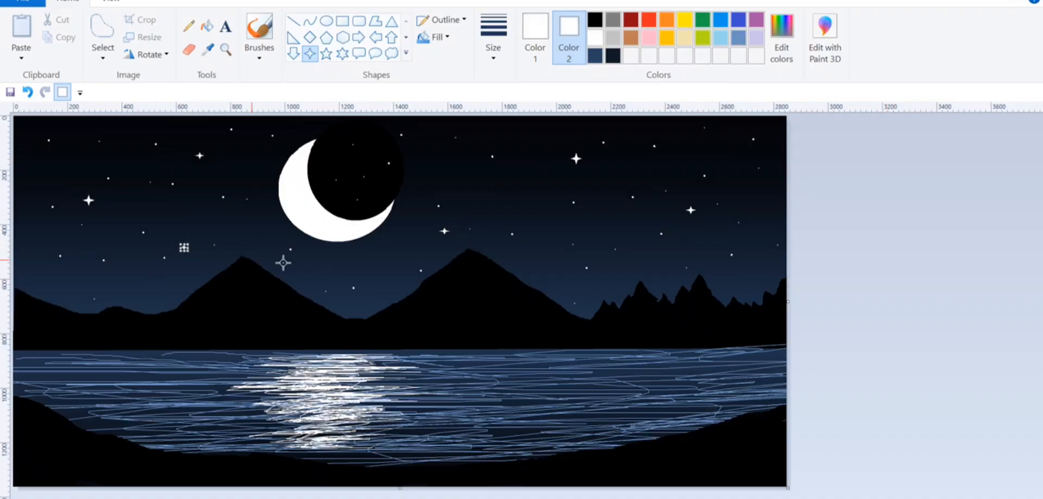
pyautogui.click(944, 302)
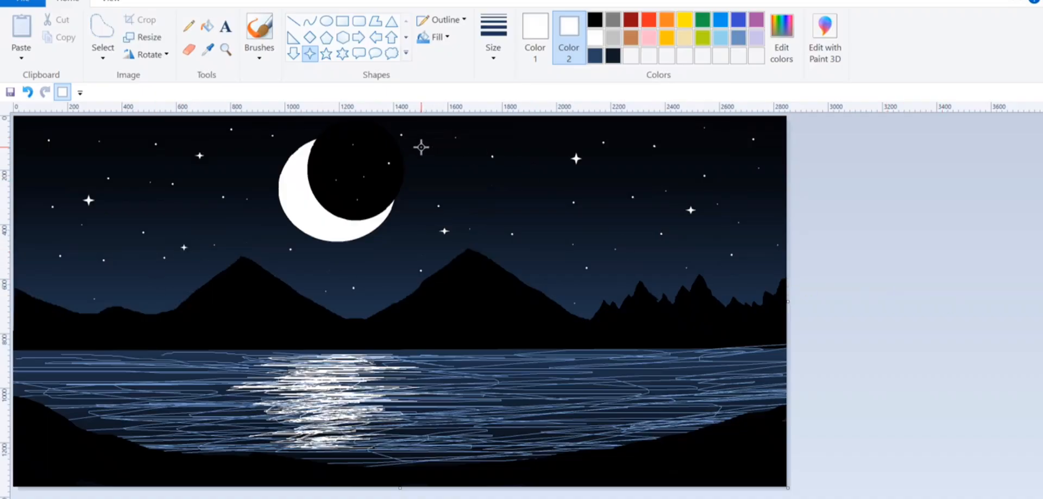
pyautogui.moveTo(422, 146); pyautogui.dragTo(433, 155)
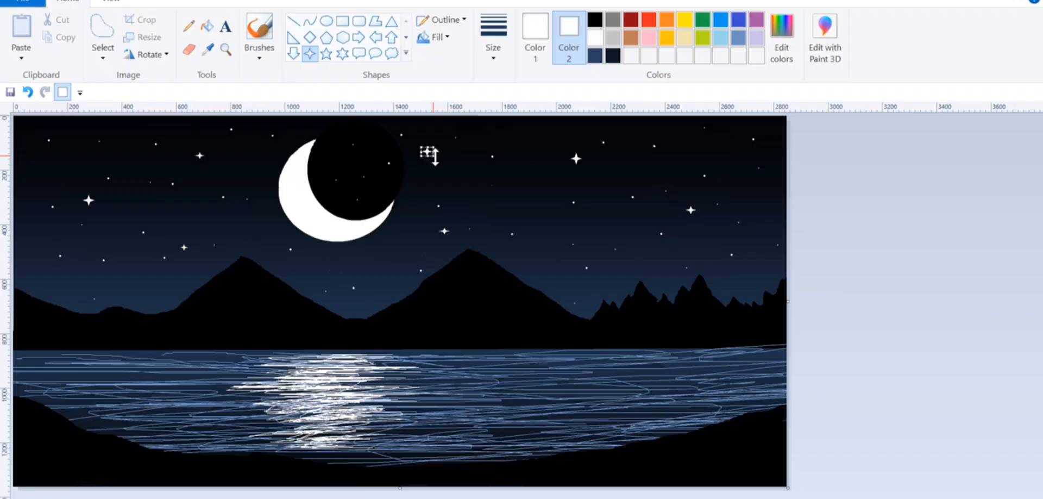
pyautogui.click(903, 239)
# Paint two leaning black tree trunks with the brush from the right-hand sky down to the shore, using black for both colours
pyautogui.click(260, 27)
pyautogui.click(262, 57)
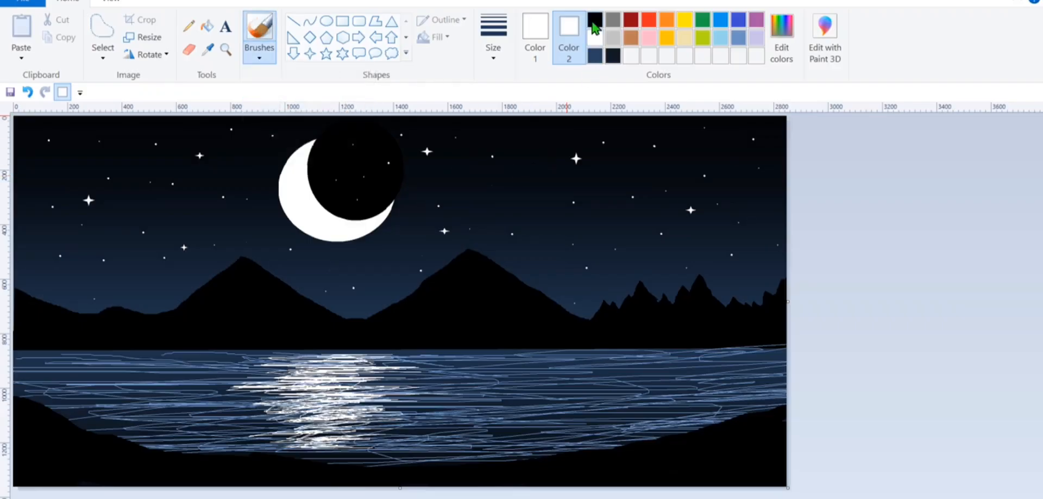
pyautogui.click(594, 22)
pyautogui.click(535, 30)
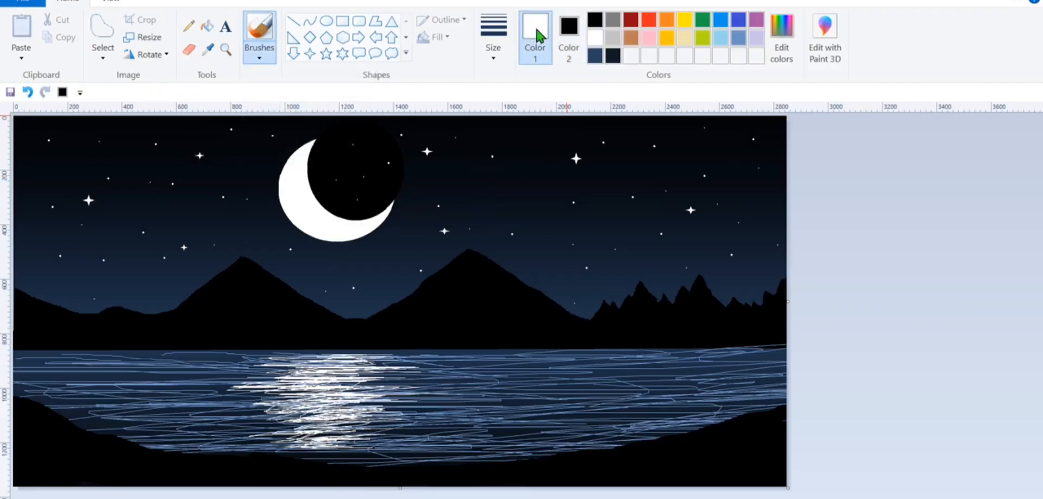
pyautogui.click(595, 21)
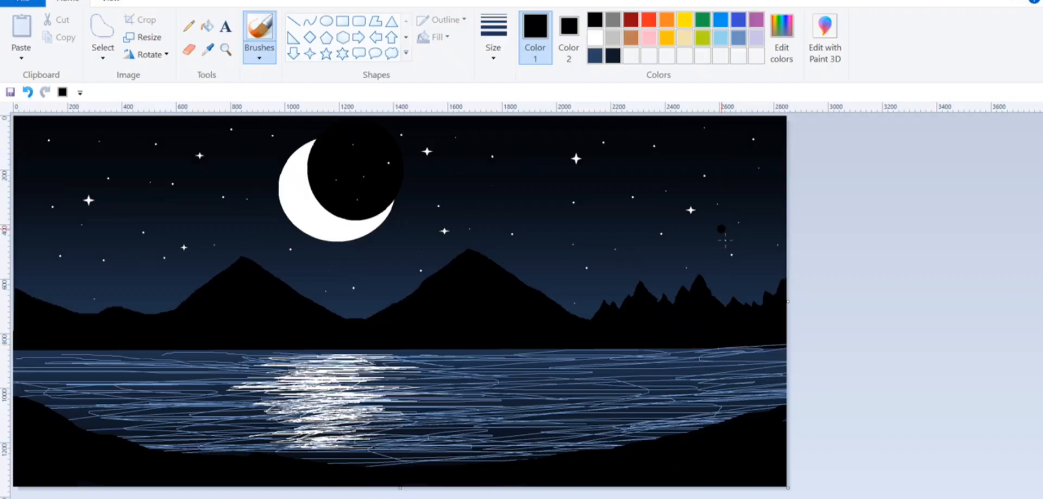
pyautogui.moveTo(720, 227); pyautogui.dragTo(751, 410)
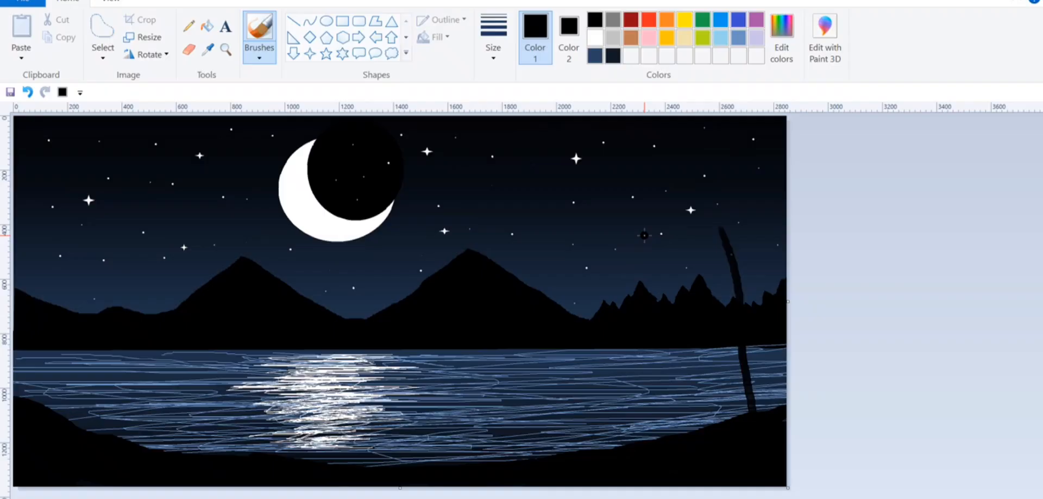
pyautogui.moveTo(653, 223); pyautogui.dragTo(705, 438)
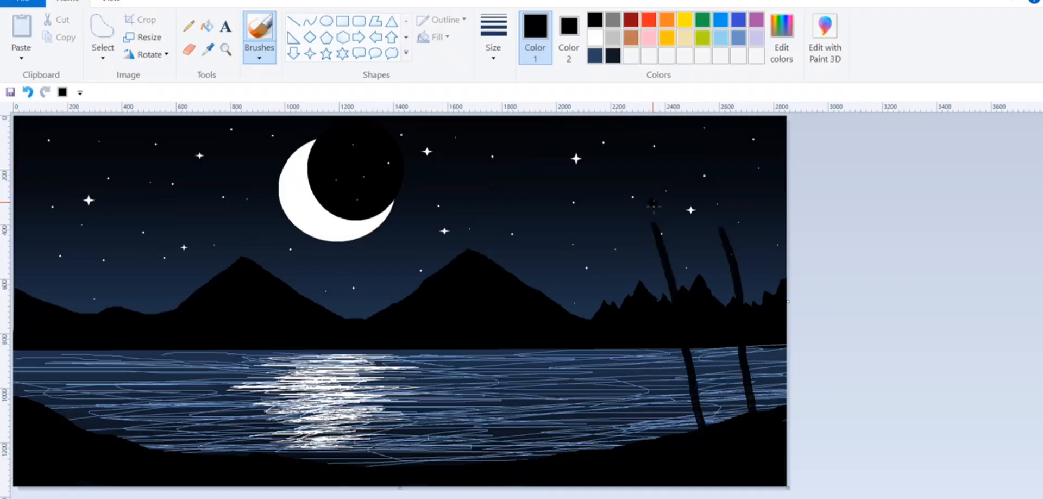
# Thicken and smooth both black tree trunks with further brush strokes along their length
pyautogui.moveTo(654, 226); pyautogui.dragTo(678, 306)
pyautogui.moveTo(684, 341); pyautogui.dragTo(703, 428)
pyautogui.moveTo(721, 231); pyautogui.dragTo(741, 321)
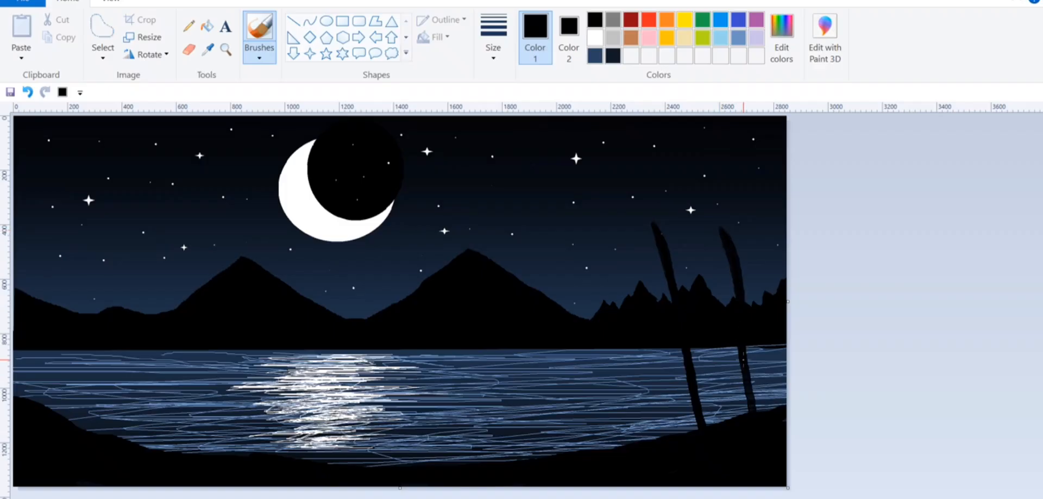
pyautogui.moveTo(743, 359); pyautogui.dragTo(755, 408)
# Widen the lower parts of both trunks with black brush strokes so they flare out at the shore
pyautogui.moveTo(699, 419); pyautogui.dragTo(694, 427)
pyautogui.moveTo(701, 402); pyautogui.dragTo(708, 424)
pyautogui.moveTo(698, 384)
pyautogui.mouseDown()
pyautogui.moveTo(712, 425)
pyautogui.moveTo(685, 340)
pyautogui.moveTo(709, 420)
pyautogui.mouseUp()
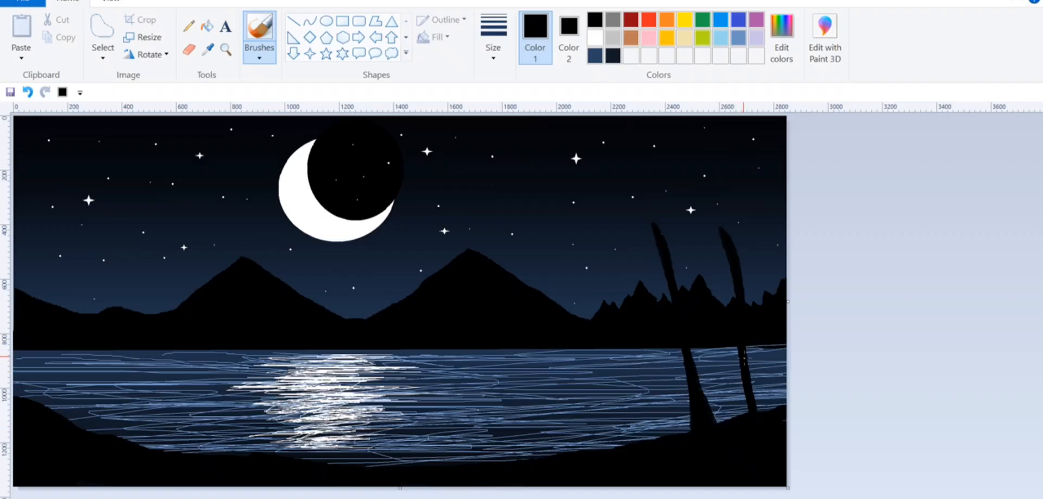
pyautogui.moveTo(745, 356)
pyautogui.mouseDown()
pyautogui.moveTo(753, 416)
pyautogui.moveTo(745, 362)
pyautogui.mouseUp()
pyautogui.moveTo(750, 374)
pyautogui.mouseDown()
pyautogui.moveTo(758, 408)
pyautogui.moveTo(745, 334)
pyautogui.moveTo(763, 417)
pyautogui.mouseUp()
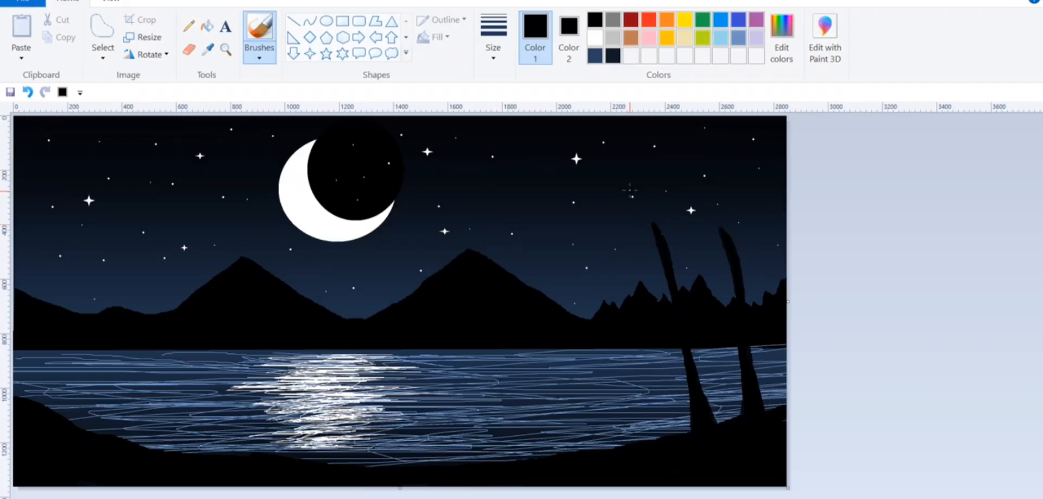
pyautogui.moveTo(643, 203); pyautogui.dragTo(655, 233)
pyautogui.hotkey('ctrl', 'z')
pyautogui.moveTo(629, 182); pyautogui.dragTo(645, 214)
pyautogui.hotkey('ctrl', 'z')
# Extend both black trunks to tapered tips and paint upward-reaching black branches on both sides of the right-hand tree
pyautogui.moveTo(647, 211); pyautogui.dragTo(655, 225)
pyautogui.moveTo(711, 202)
pyautogui.mouseDown()
pyautogui.moveTo(725, 236)
pyautogui.moveTo(742, 212)
pyautogui.moveTo(733, 243)
pyautogui.mouseUp()
pyautogui.moveTo(761, 197); pyautogui.dragTo(749, 211)
pyautogui.moveTo(762, 242); pyautogui.dragTo(742, 279)
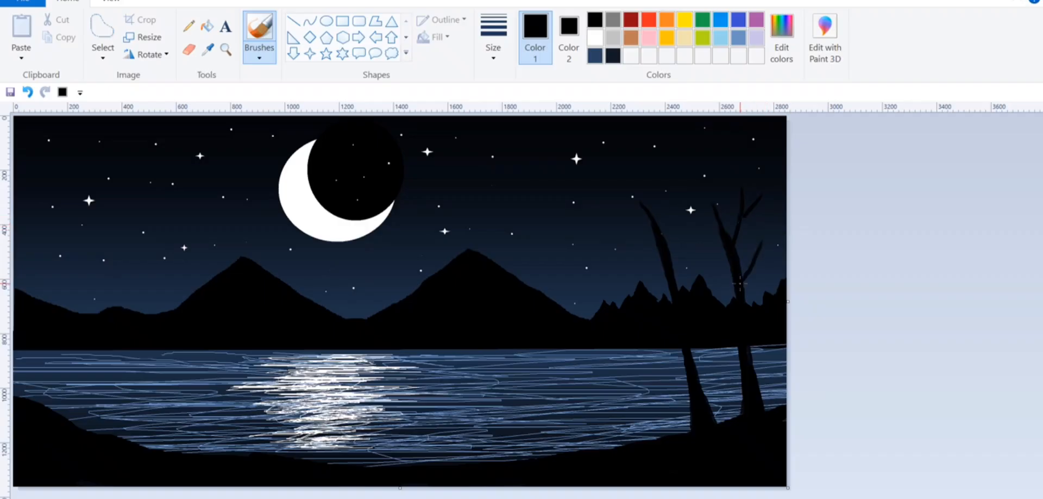
pyautogui.moveTo(698, 235); pyautogui.dragTo(724, 260)
# Paint black branches on both sides of the left-hand tree and add smaller twigs to its left branches
pyautogui.moveTo(616, 227); pyautogui.dragTo(665, 269)
pyautogui.moveTo(663, 196)
pyautogui.mouseDown()
pyautogui.moveTo(656, 230)
pyautogui.moveTo(677, 251)
pyautogui.moveTo(676, 278)
pyautogui.mouseUp()
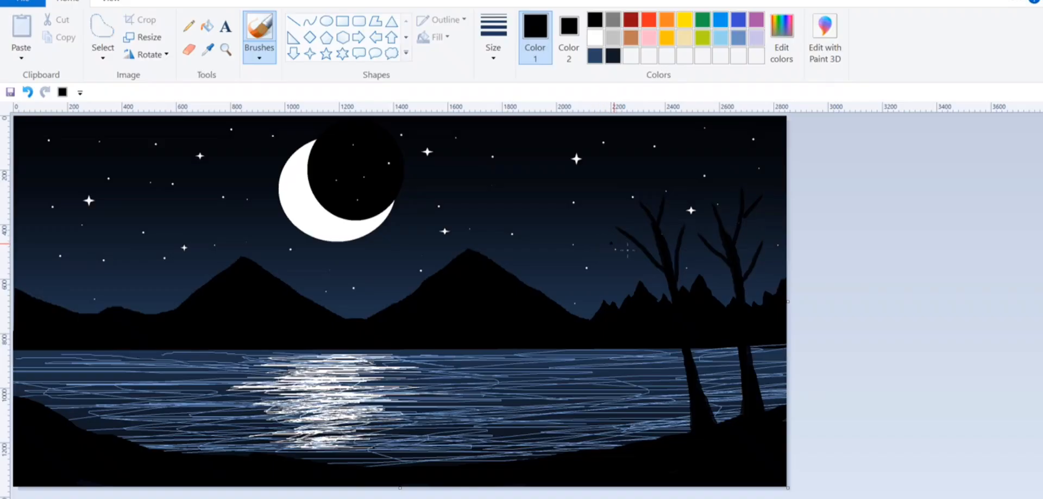
pyautogui.moveTo(616, 246); pyautogui.dragTo(650, 251)
pyautogui.moveTo(629, 220); pyautogui.dragTo(637, 243)
pyautogui.click(704, 24)
pyautogui.click(273, 61)
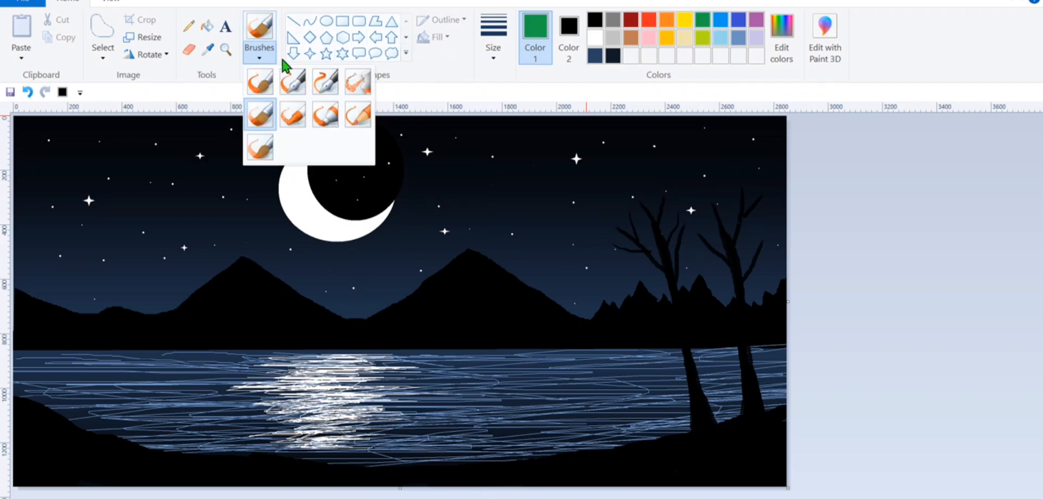
pyautogui.click(358, 82)
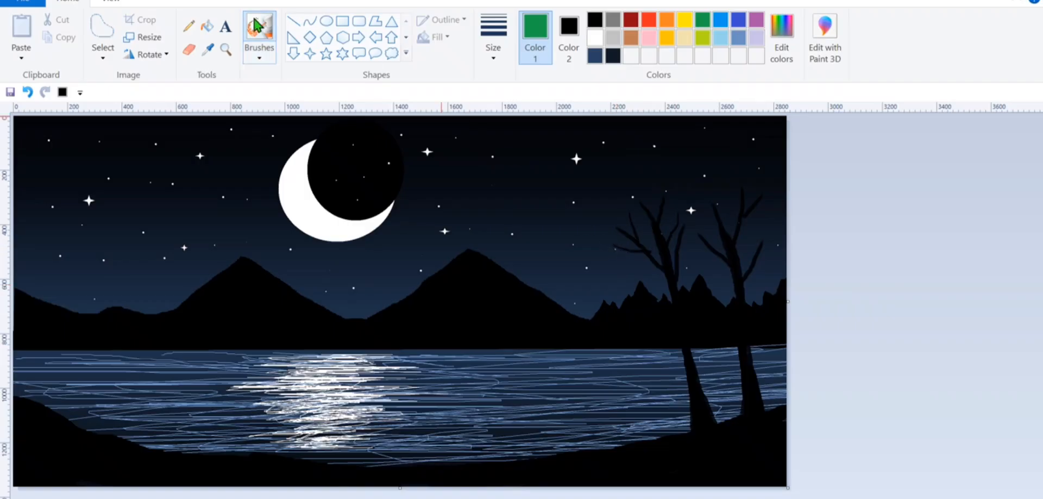
# Paint thin, curved black branches with the basic brush on the lower trunks of both trees, just below the waterline
pyautogui.click(259, 53)
pyautogui.click(264, 82)
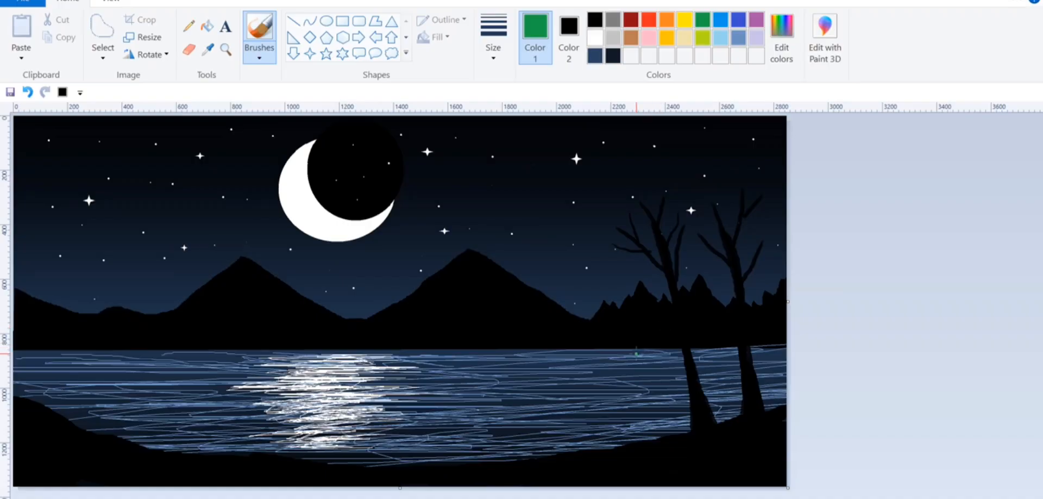
pyautogui.moveTo(636, 354); pyautogui.dragTo(681, 377)
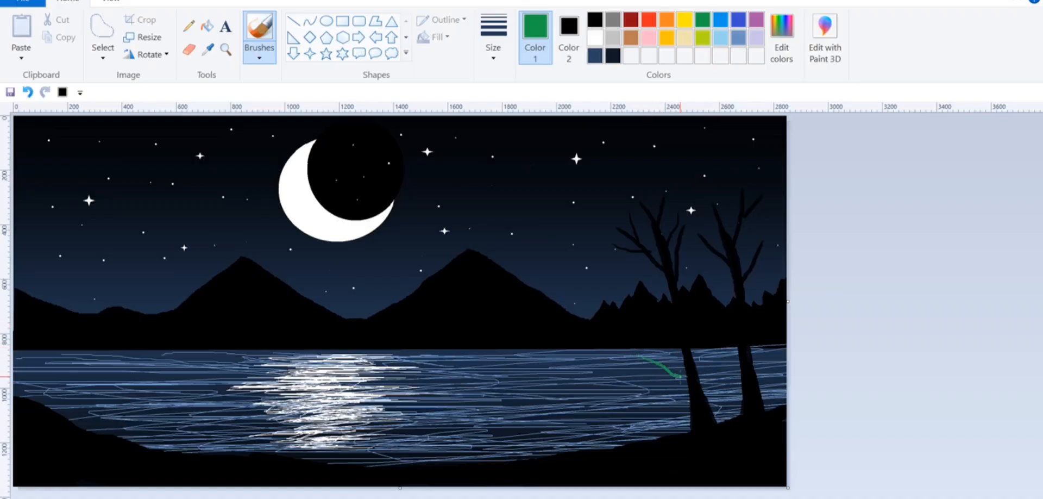
pyautogui.click(28, 91)
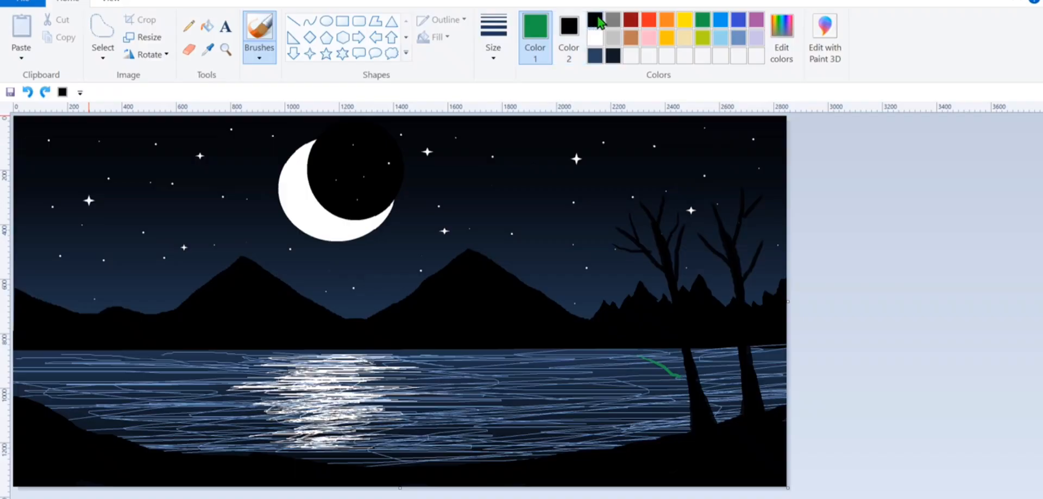
pyautogui.click(599, 20)
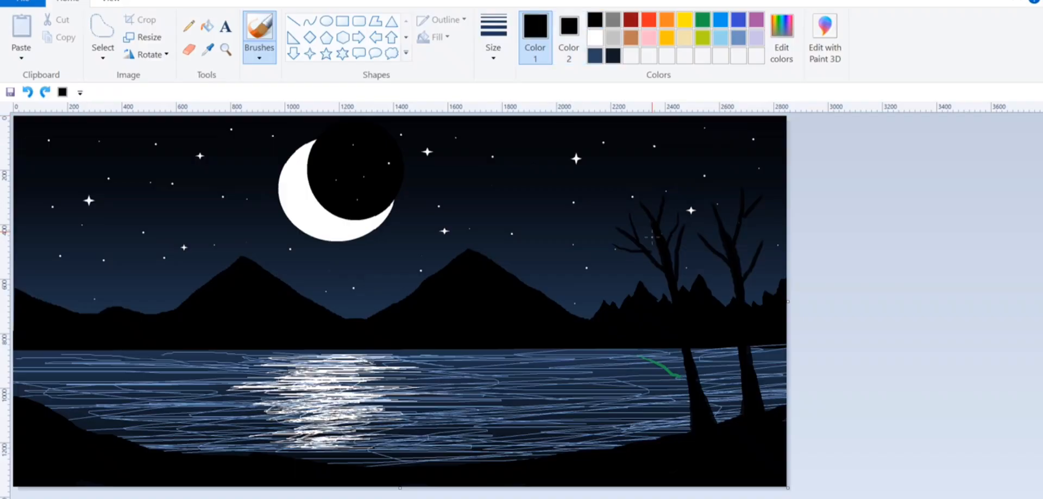
pyautogui.click(28, 91)
pyautogui.moveTo(671, 363); pyautogui.dragTo(703, 377)
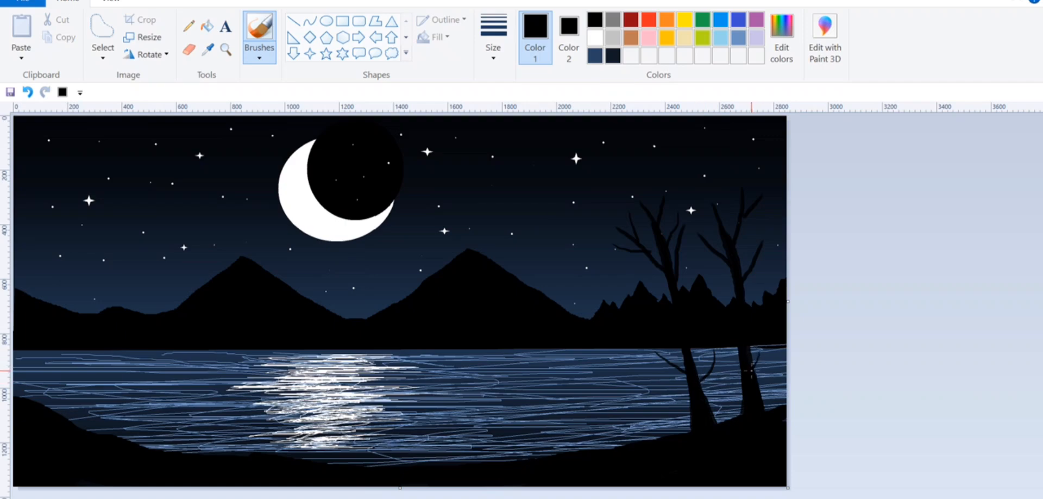
# Spray green foliage with the airbrush over both trees, from above their branch tips down to the lower trunks
pyautogui.click(262, 63)
pyautogui.click(362, 80)
pyautogui.click(702, 22)
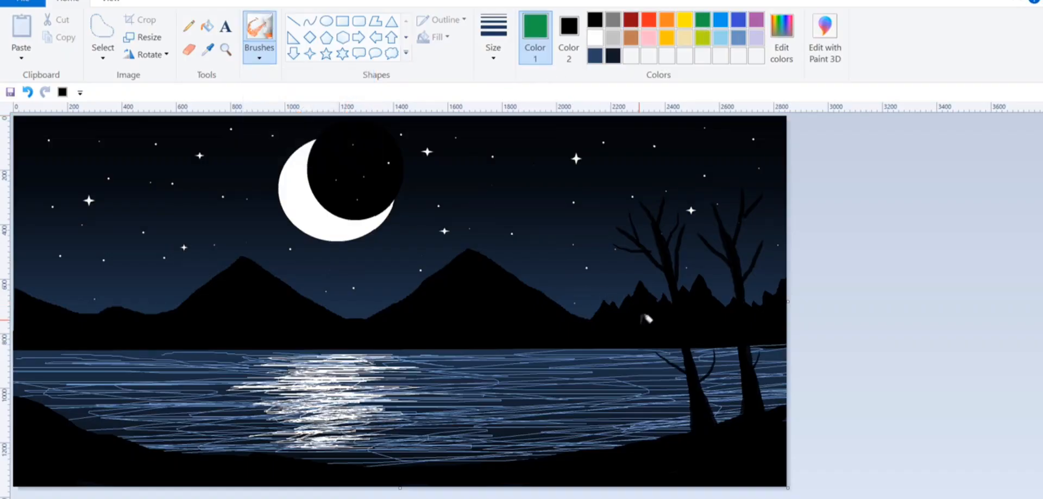
pyautogui.moveTo(652, 345)
pyautogui.mouseDown()
pyautogui.moveTo(623, 246)
pyautogui.moveTo(652, 297)
pyautogui.moveTo(651, 254)
pyautogui.moveTo(654, 280)
pyautogui.moveTo(637, 245)
pyautogui.moveTo(654, 312)
pyautogui.moveTo(640, 291)
pyautogui.moveTo(639, 302)
pyautogui.moveTo(672, 358)
pyautogui.moveTo(668, 328)
pyautogui.moveTo(684, 353)
pyautogui.moveTo(665, 289)
pyautogui.moveTo(674, 352)
pyautogui.moveTo(666, 325)
pyautogui.moveTo(668, 345)
pyautogui.moveTo(706, 332)
pyautogui.moveTo(716, 359)
pyautogui.moveTo(725, 350)
pyautogui.moveTo(710, 354)
pyautogui.moveTo(750, 358)
pyautogui.moveTo(727, 347)
pyautogui.moveTo(773, 353)
pyautogui.moveTo(757, 302)
pyautogui.moveTo(758, 315)
pyautogui.moveTo(765, 253)
pyautogui.moveTo(768, 266)
pyautogui.moveTo(762, 287)
pyautogui.moveTo(760, 226)
pyautogui.moveTo(738, 278)
pyautogui.moveTo(753, 341)
pyautogui.moveTo(708, 311)
pyautogui.moveTo(697, 288)
pyautogui.moveTo(687, 318)
pyautogui.moveTo(700, 322)
pyautogui.moveTo(677, 245)
pyautogui.moveTo(671, 274)
pyautogui.moveTo(684, 268)
pyautogui.moveTo(680, 243)
pyautogui.moveTo(716, 270)
pyautogui.moveTo(712, 248)
pyautogui.moveTo(724, 253)
pyautogui.moveTo(706, 301)
pyautogui.moveTo(721, 276)
pyautogui.moveTo(699, 307)
pyautogui.moveTo(665, 313)
pyautogui.moveTo(626, 238)
pyautogui.moveTo(639, 223)
pyautogui.moveTo(650, 245)
pyautogui.moveTo(626, 226)
pyautogui.moveTo(642, 247)
pyautogui.moveTo(630, 222)
pyautogui.moveTo(640, 168)
pyautogui.moveTo(626, 215)
pyautogui.moveTo(639, 171)
pyautogui.moveTo(685, 233)
pyautogui.moveTo(669, 188)
pyautogui.moveTo(656, 191)
pyautogui.moveTo(646, 209)
pyautogui.moveTo(661, 200)
pyautogui.moveTo(656, 255)
pyautogui.moveTo(659, 227)
pyautogui.moveTo(696, 248)
pyautogui.moveTo(721, 147)
pyautogui.moveTo(744, 212)
pyautogui.moveTo(756, 210)
pyautogui.moveTo(720, 154)
pyautogui.moveTo(760, 201)
pyautogui.moveTo(752, 242)
pyautogui.moveTo(738, 170)
pyautogui.mouseUp()
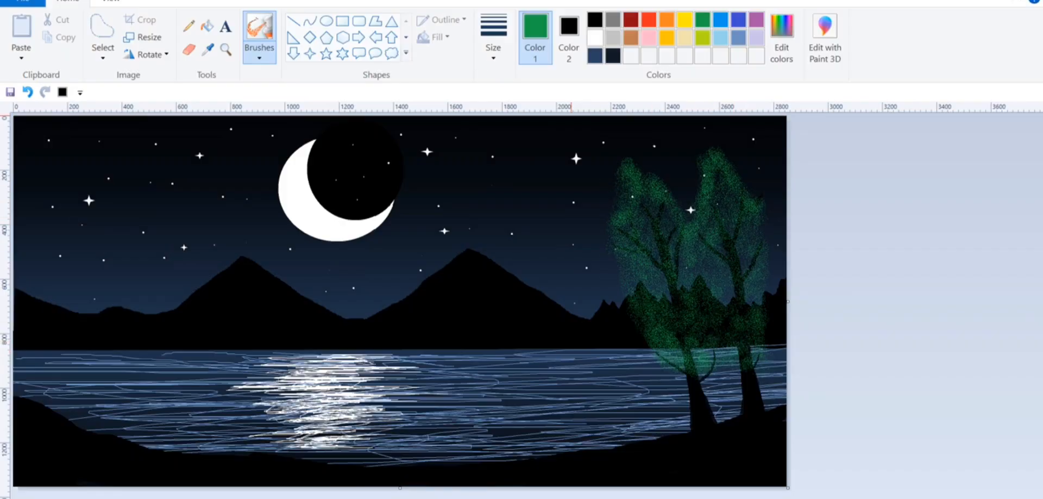
# Paint upright black grass blades with the oil brush along the sloping left shore
pyautogui.click(259, 57)
pyautogui.click(261, 114)
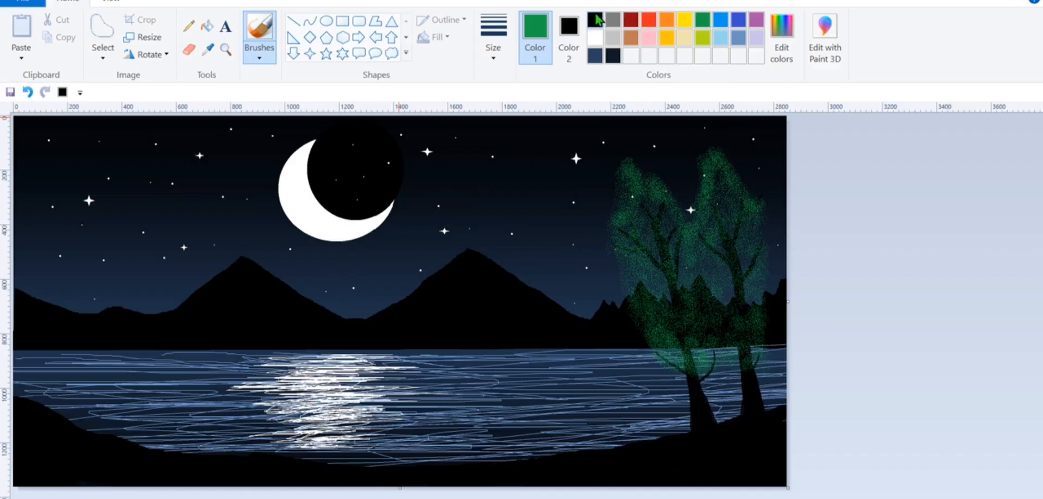
pyautogui.click(593, 22)
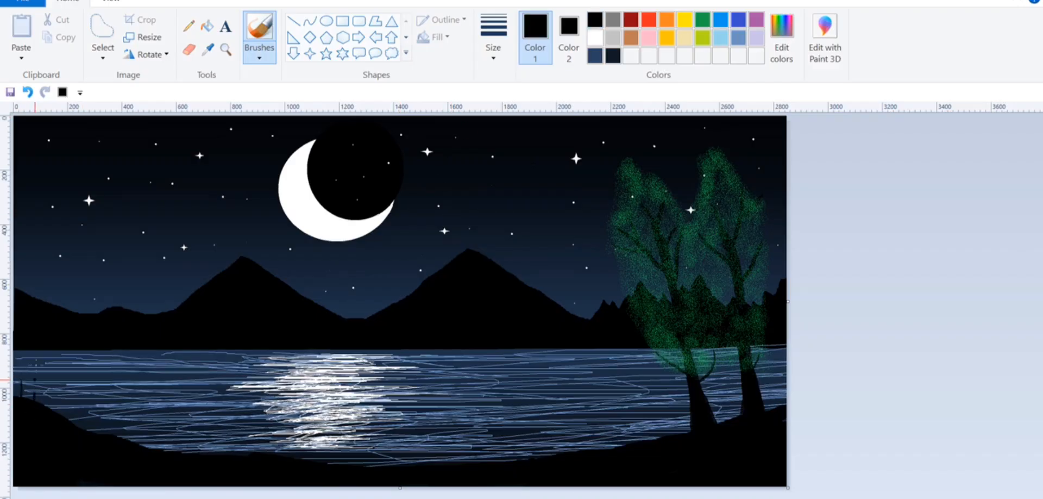
pyautogui.moveTo(34, 396); pyautogui.dragTo(30, 383)
pyautogui.moveTo(58, 410); pyautogui.dragTo(47, 393)
pyautogui.moveTo(93, 426)
pyautogui.mouseDown()
pyautogui.moveTo(89, 394)
pyautogui.moveTo(75, 461)
pyautogui.moveTo(53, 428)
pyautogui.moveTo(51, 388)
pyautogui.mouseUp()
pyautogui.moveTo(44, 405); pyautogui.dragTo(44, 377)
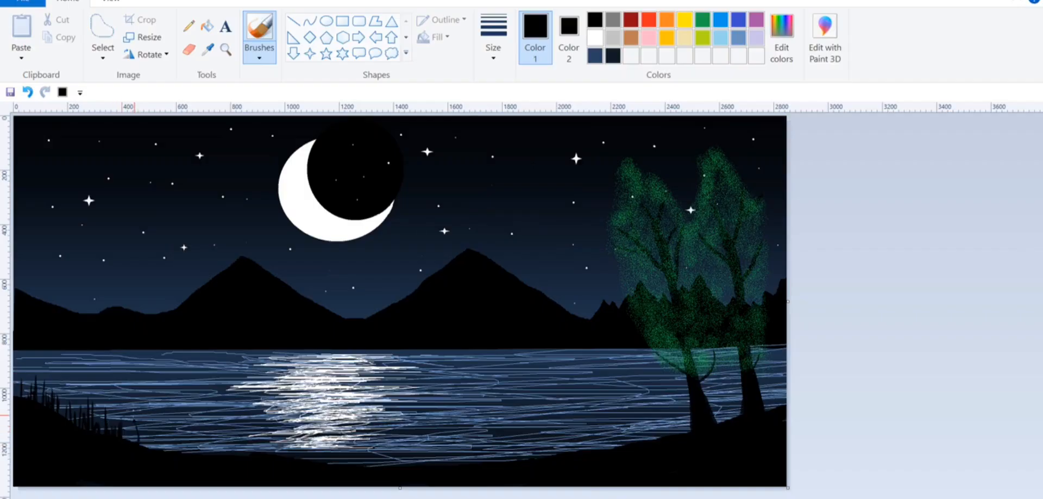
# Continue the black grass blades along the lower shoreline, from the foot of the left slope to past the moon's reflection
pyautogui.moveTo(135, 414); pyautogui.dragTo(135, 441)
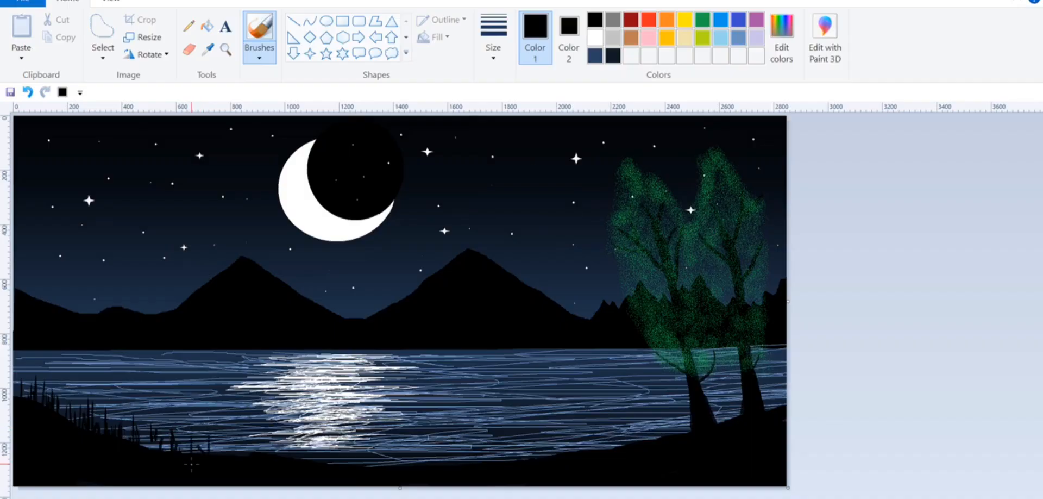
pyautogui.moveTo(215, 436); pyautogui.dragTo(214, 453)
pyautogui.moveTo(225, 429); pyautogui.dragTo(224, 451)
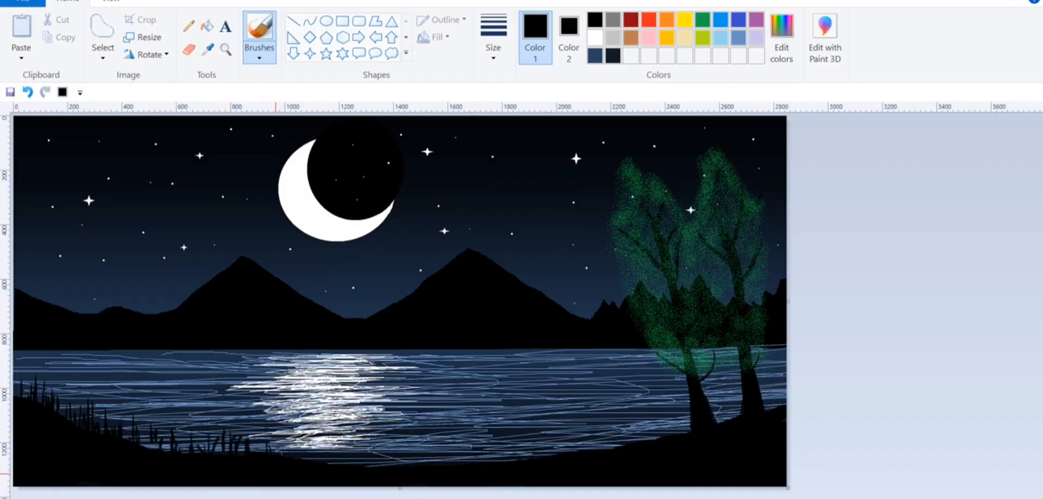
pyautogui.moveTo(306, 441); pyautogui.dragTo(310, 462)
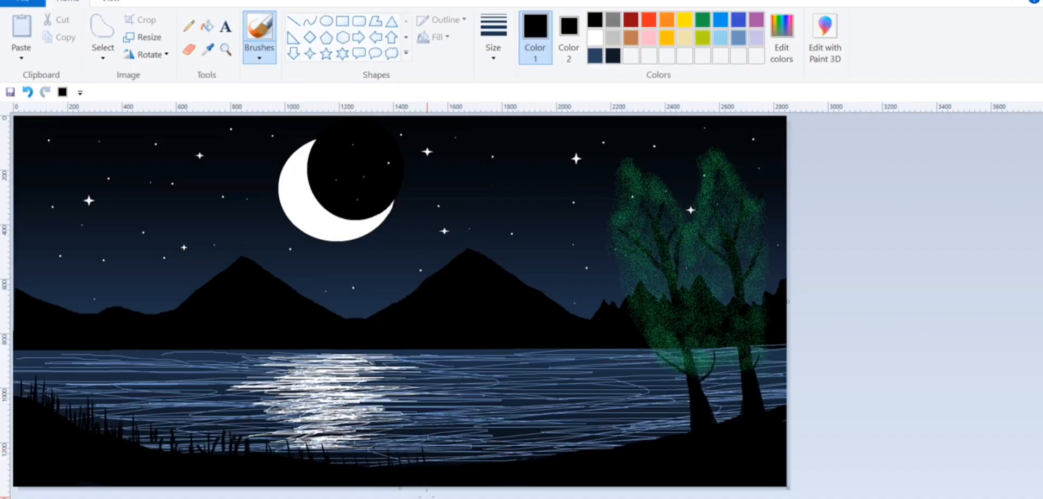
pyautogui.moveTo(452, 438)
pyautogui.mouseDown()
pyautogui.moveTo(447, 461)
pyautogui.moveTo(469, 443)
pyautogui.moveTo(481, 460)
pyautogui.moveTo(487, 435)
pyautogui.mouseUp()
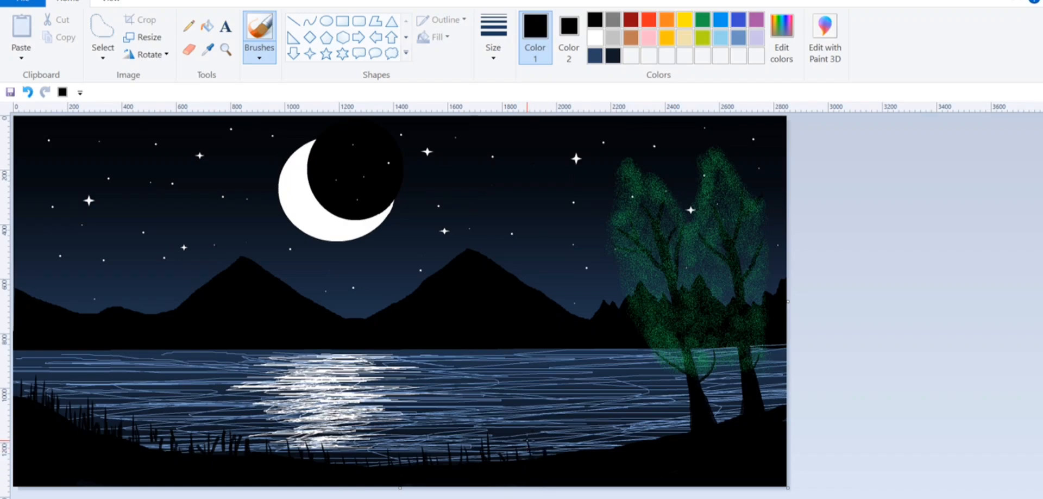
# Paint black grass blades of varied height up the right shore, around the tree bases and out to the picture's edge
pyautogui.moveTo(552, 436); pyautogui.dragTo(556, 464)
pyautogui.moveTo(567, 433); pyautogui.dragTo(569, 452)
pyautogui.moveTo(571, 418); pyautogui.dragTo(581, 457)
pyautogui.moveTo(593, 440)
pyautogui.mouseDown()
pyautogui.moveTo(597, 462)
pyautogui.moveTo(644, 435)
pyautogui.moveTo(649, 414)
pyautogui.moveTo(661, 444)
pyautogui.moveTo(669, 418)
pyautogui.moveTo(679, 431)
pyautogui.moveTo(688, 417)
pyautogui.moveTo(691, 434)
pyautogui.moveTo(717, 405)
pyautogui.moveTo(722, 432)
pyautogui.moveTo(734, 405)
pyautogui.moveTo(760, 399)
pyautogui.moveTo(770, 418)
pyautogui.moveTo(777, 392)
pyautogui.moveTo(781, 410)
pyautogui.mouseUp()
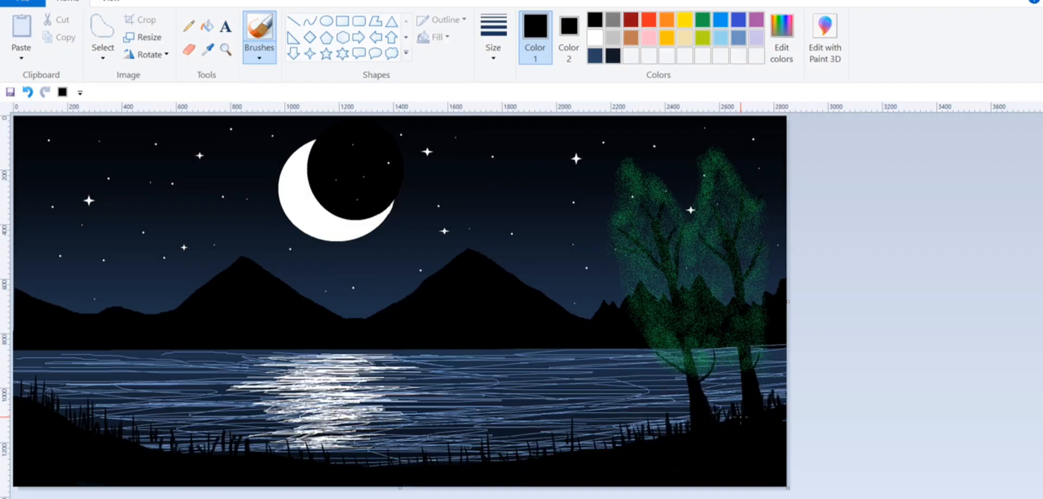